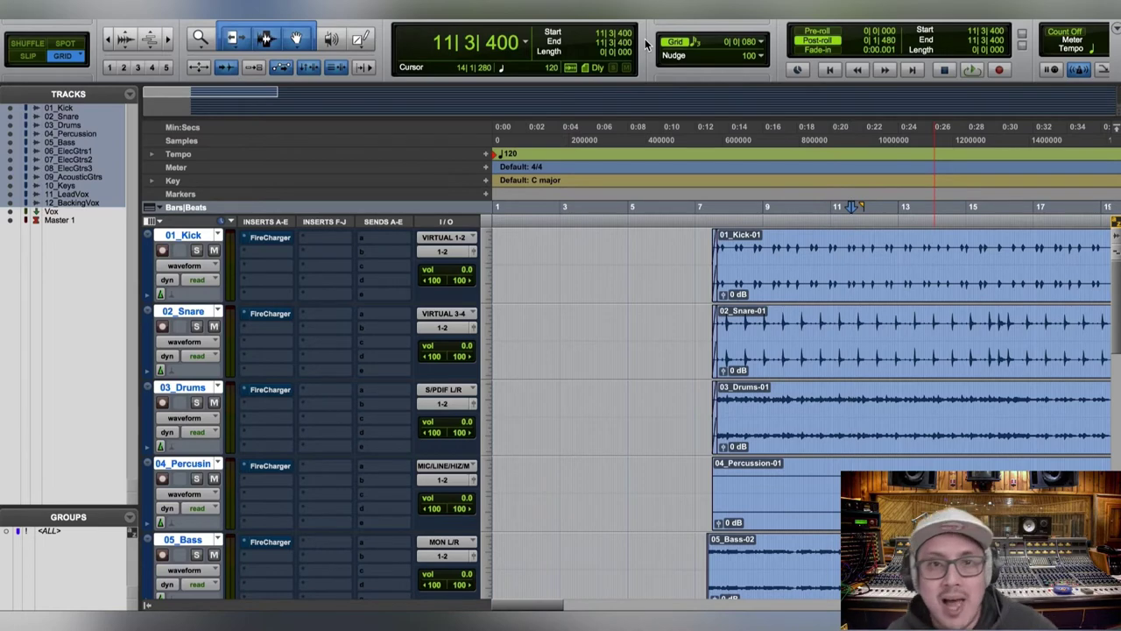
Step: Open the FireCharger plug-in on the 01_Kick track, look through its preset list and toggle its bypass to try it out
{"action": "left_click", "coordinate": [267, 237]}
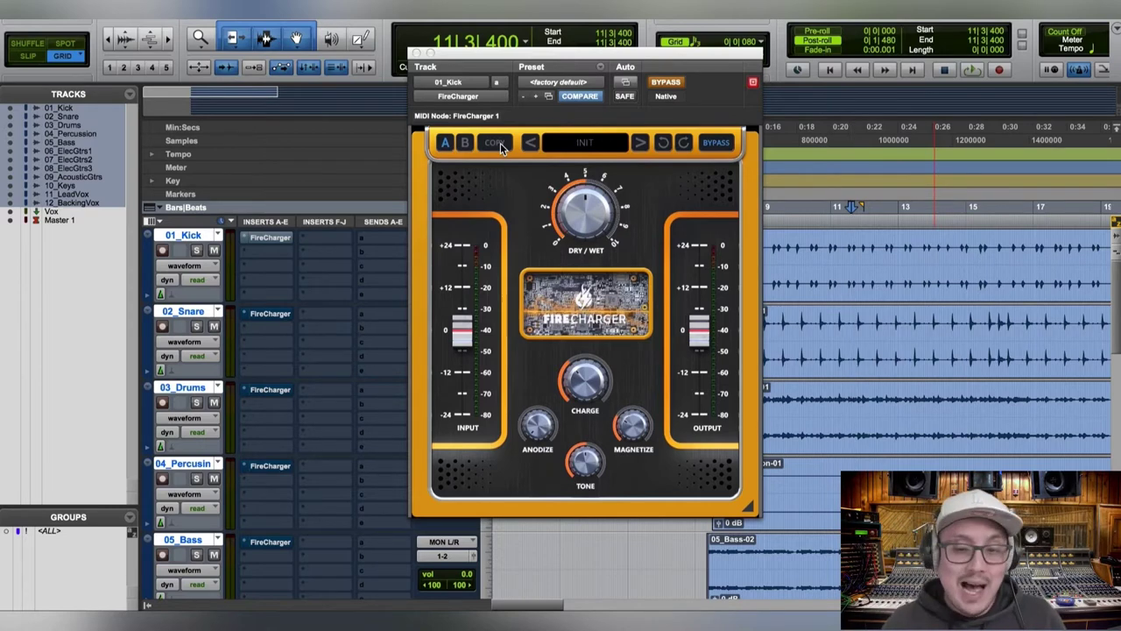
{"action": "left_click", "coordinate": [583, 147]}
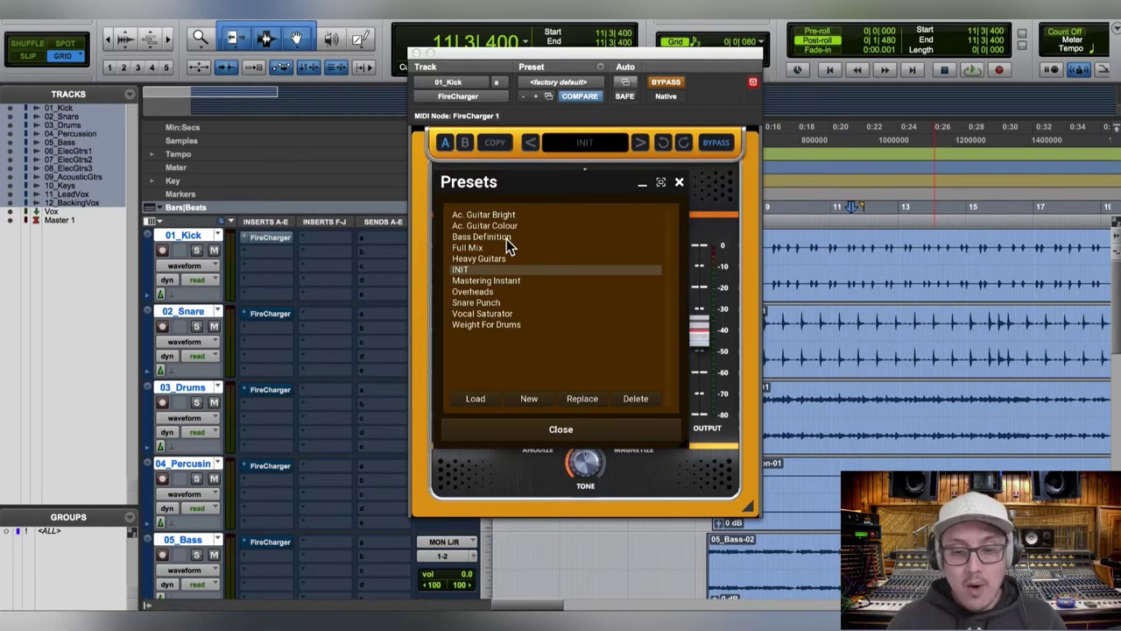
{"action": "left_click", "coordinate": [679, 182]}
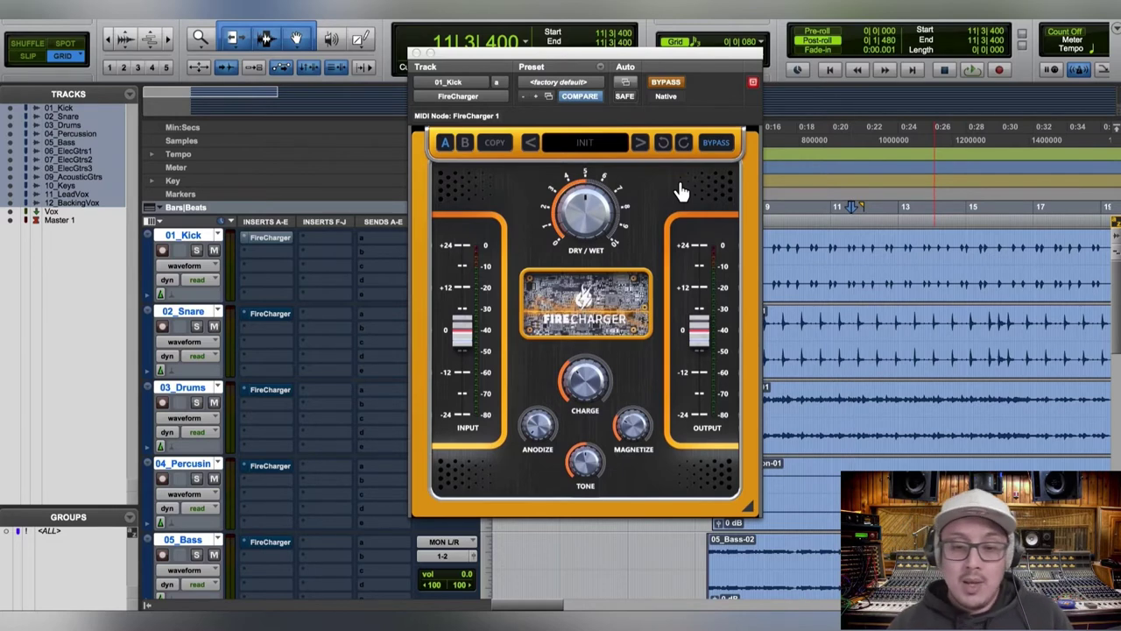
{"action": "left_click", "coordinate": [716, 145]}
{"action": "left_click", "coordinate": [717, 144]}
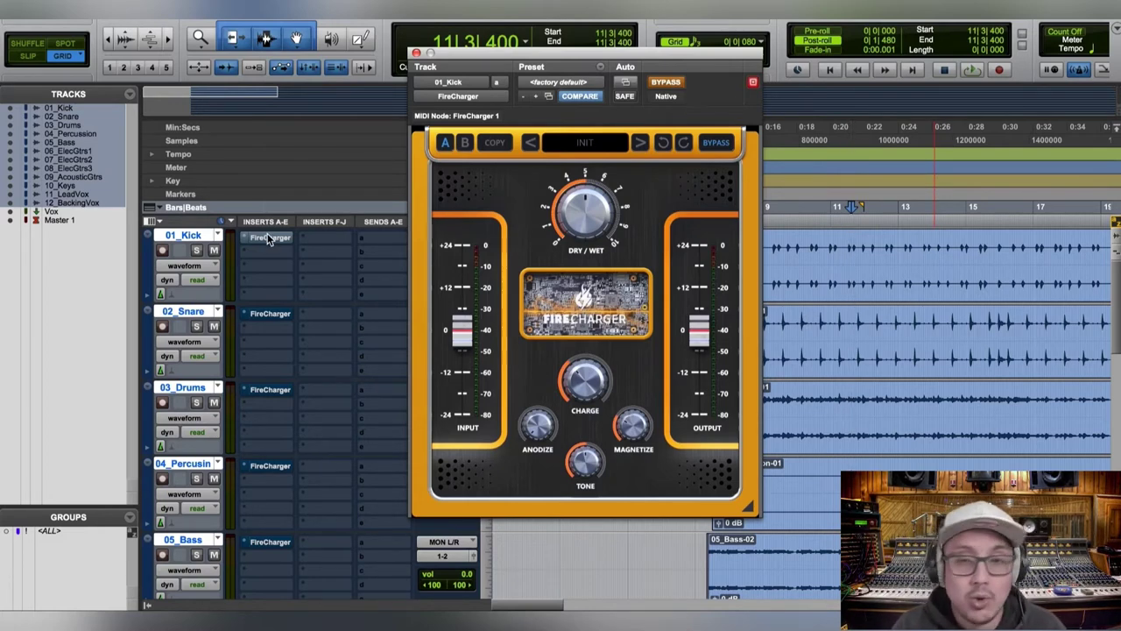
Step: Play the mix and compare it with the FireCharger inserts on the selected tracks bypassed and active
{"action": "key", "text": "space"}
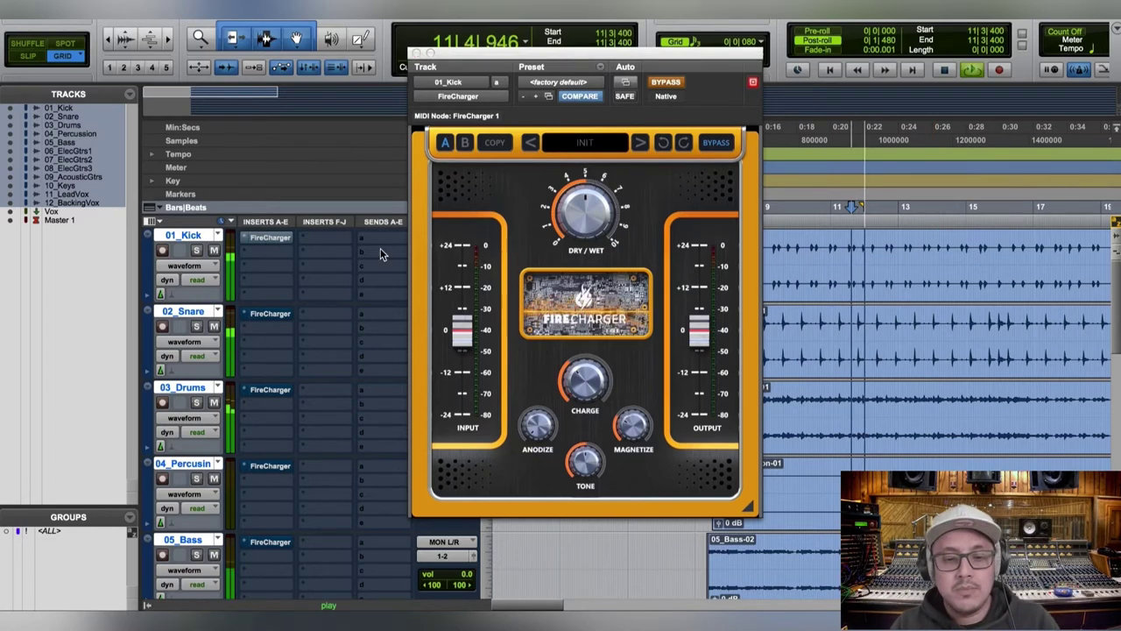
{"action": "right_click", "coordinate": [277, 238]}
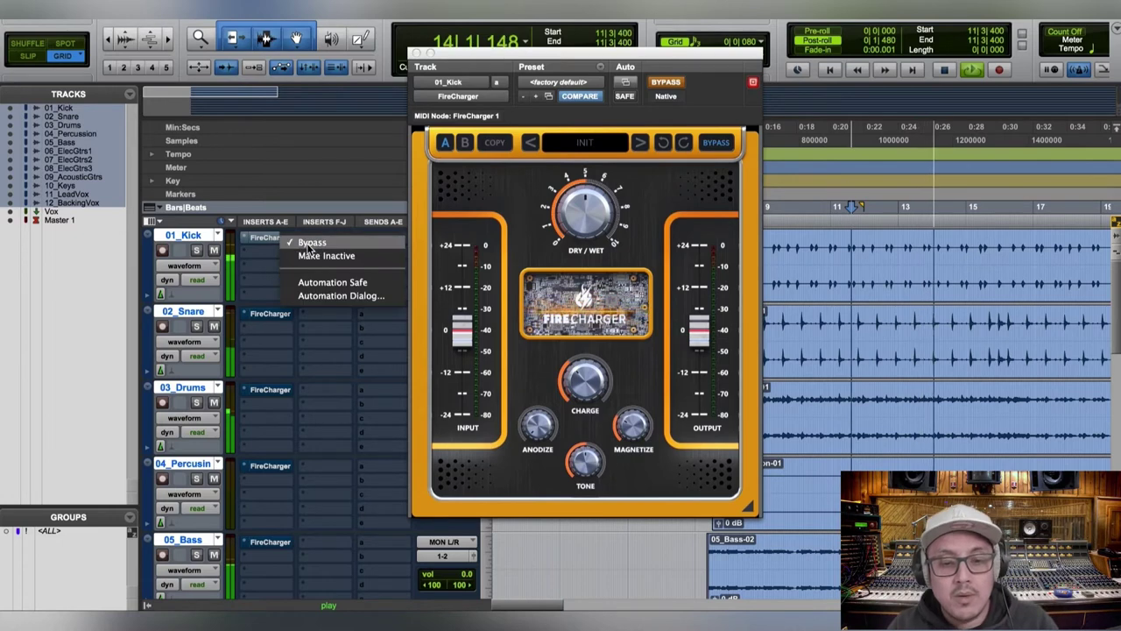
{"action": "left_click", "coordinate": [311, 242]}
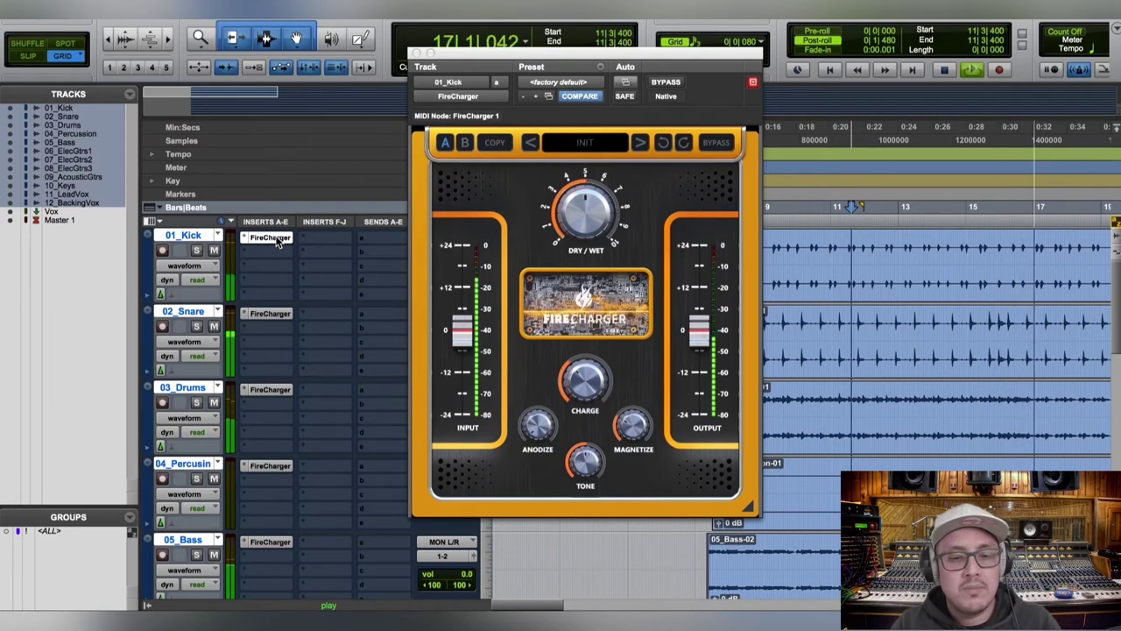
{"action": "right_click", "coordinate": [277, 240]}
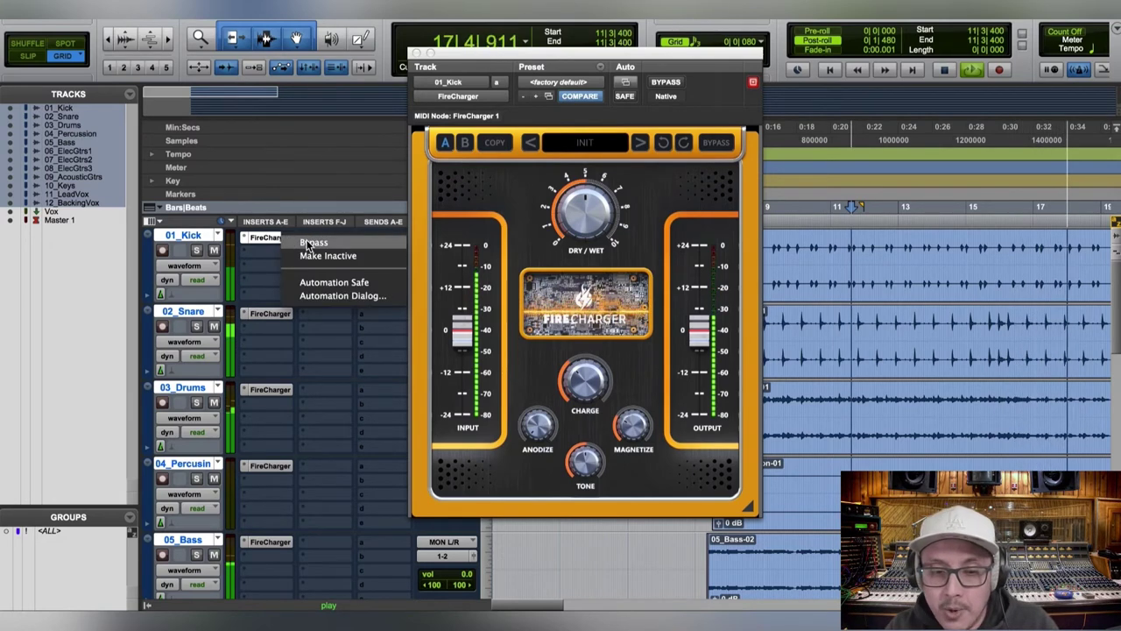
{"action": "left_click", "coordinate": [311, 243]}
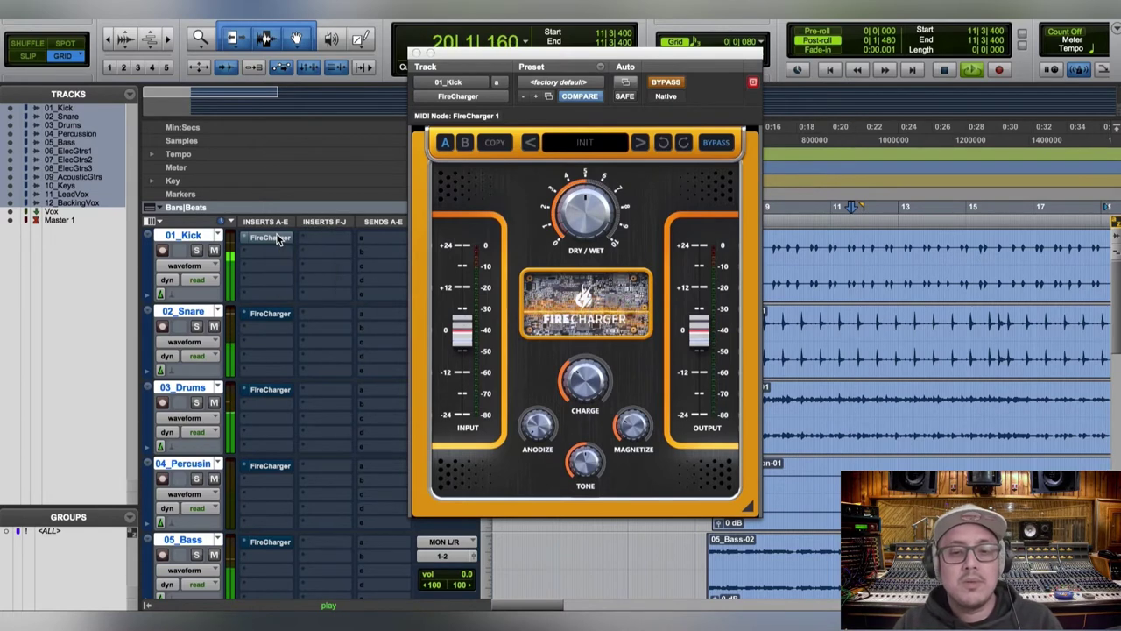
{"action": "right_click", "coordinate": [278, 238]}
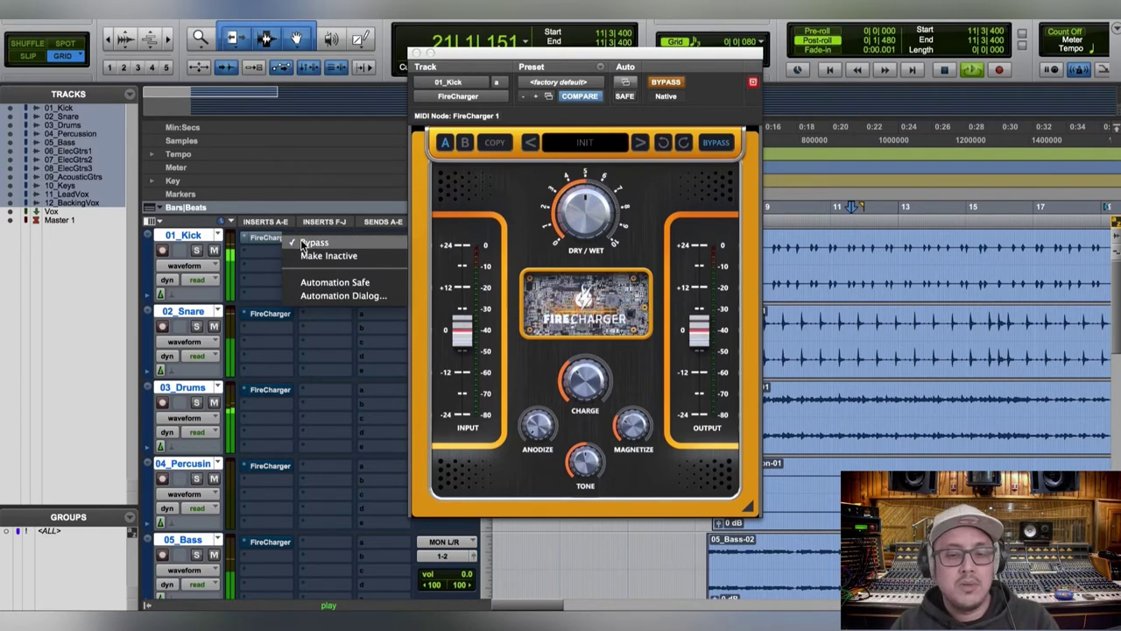
{"action": "left_click", "coordinate": [302, 242]}
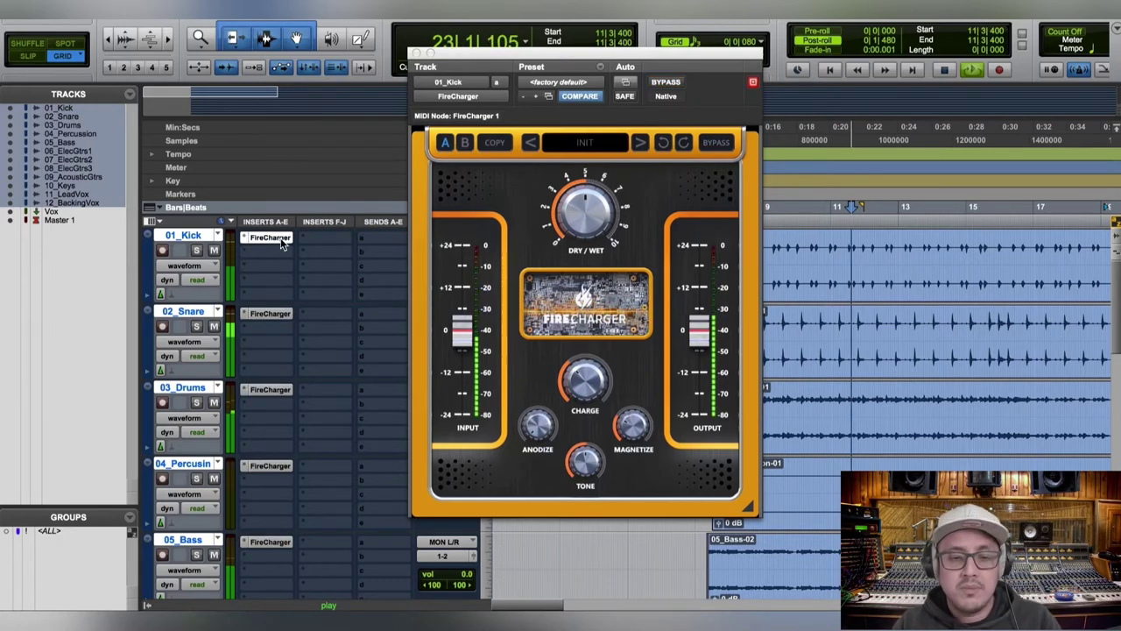
{"action": "right_click", "coordinate": [298, 240]}
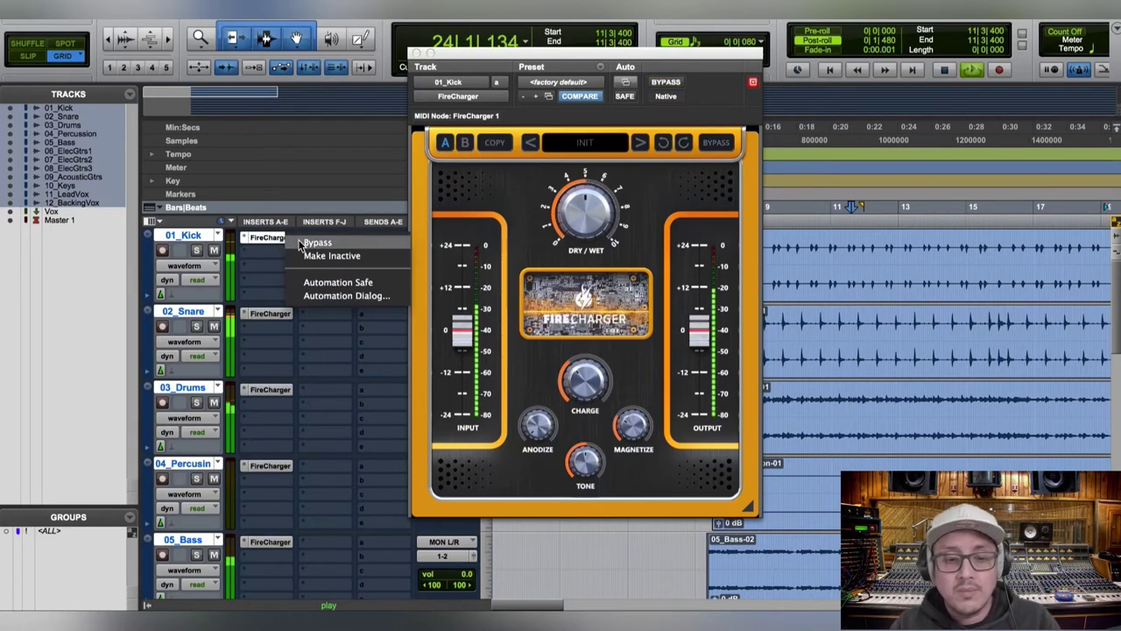
{"action": "left_click", "coordinate": [302, 243]}
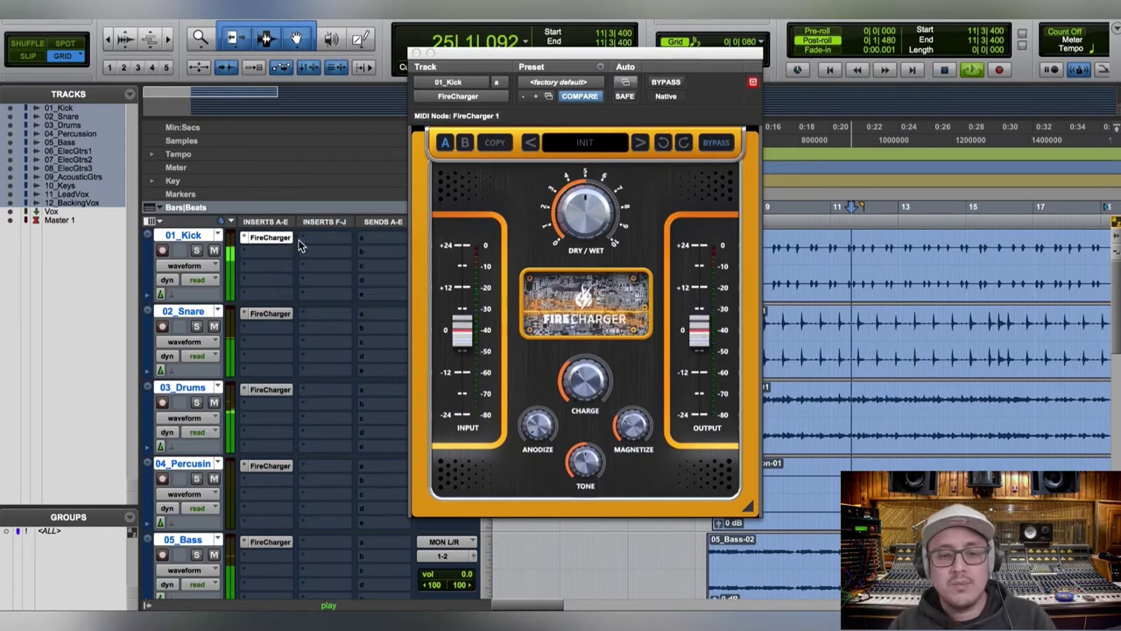
{"action": "key", "text": "space"}
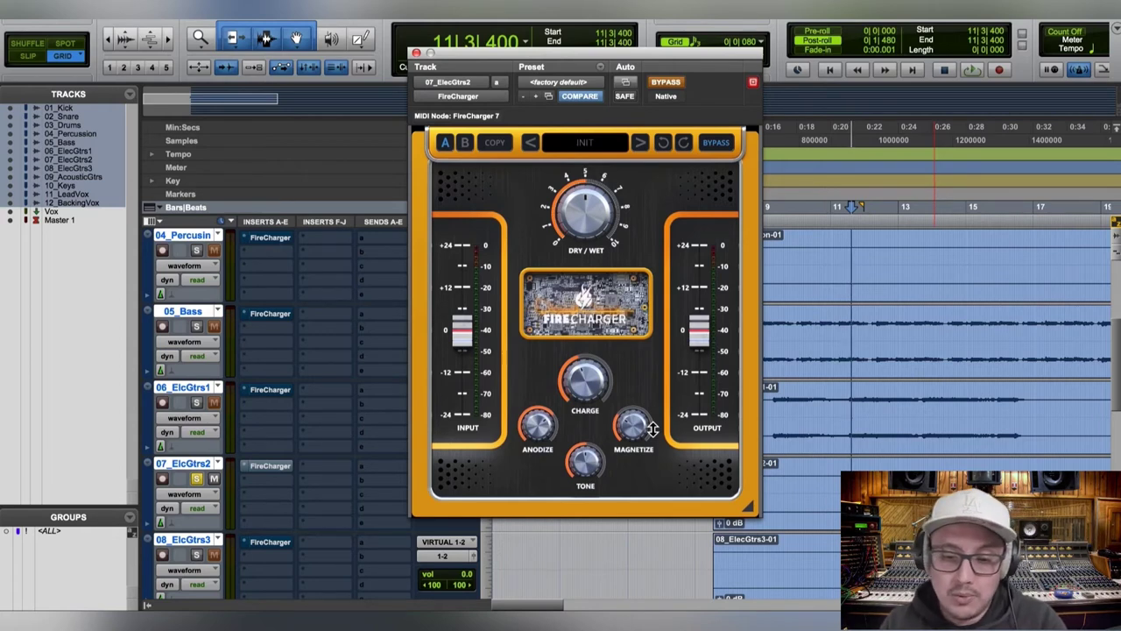
Step: Raise Magnetize in FireCharger on 07_ElecGtrs2 and compare the soloed guitar with the plug-in bypassed and active during playback
{"action": "left_click_drag", "start_coordinate": [639, 436], "coordinate": [639, 422]}
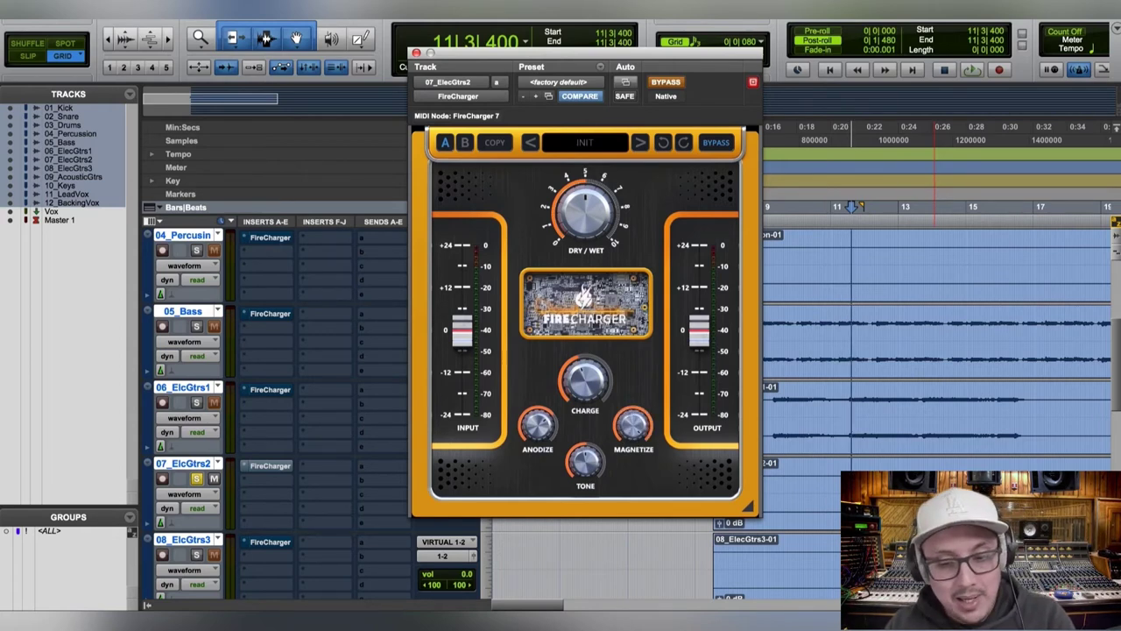
{"action": "key", "text": "space"}
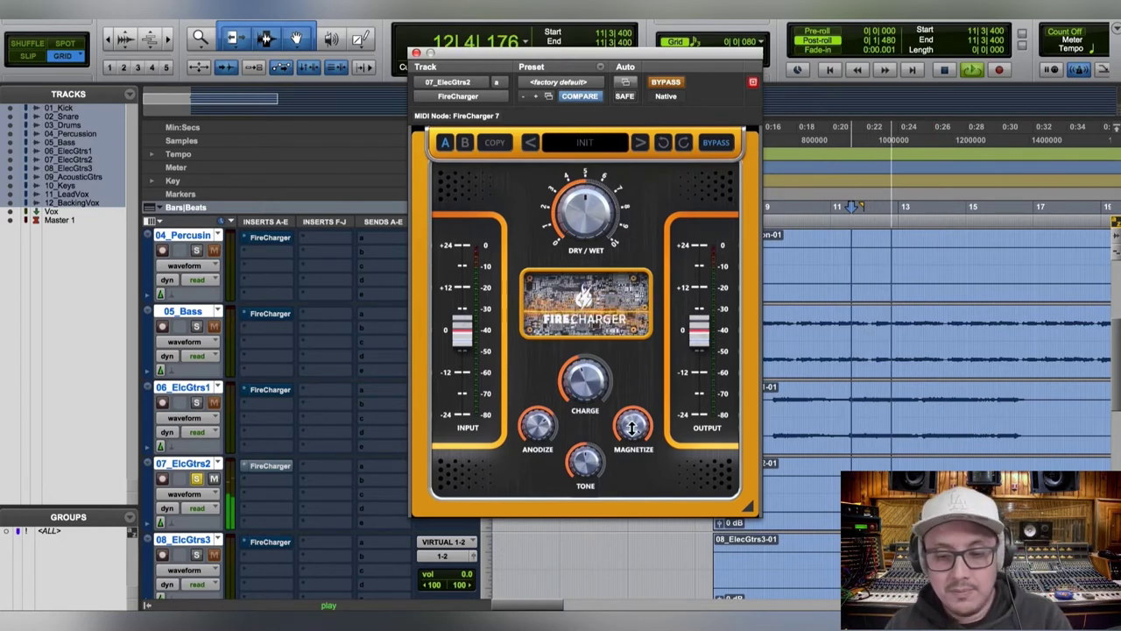
{"action": "left_click", "coordinate": [664, 83]}
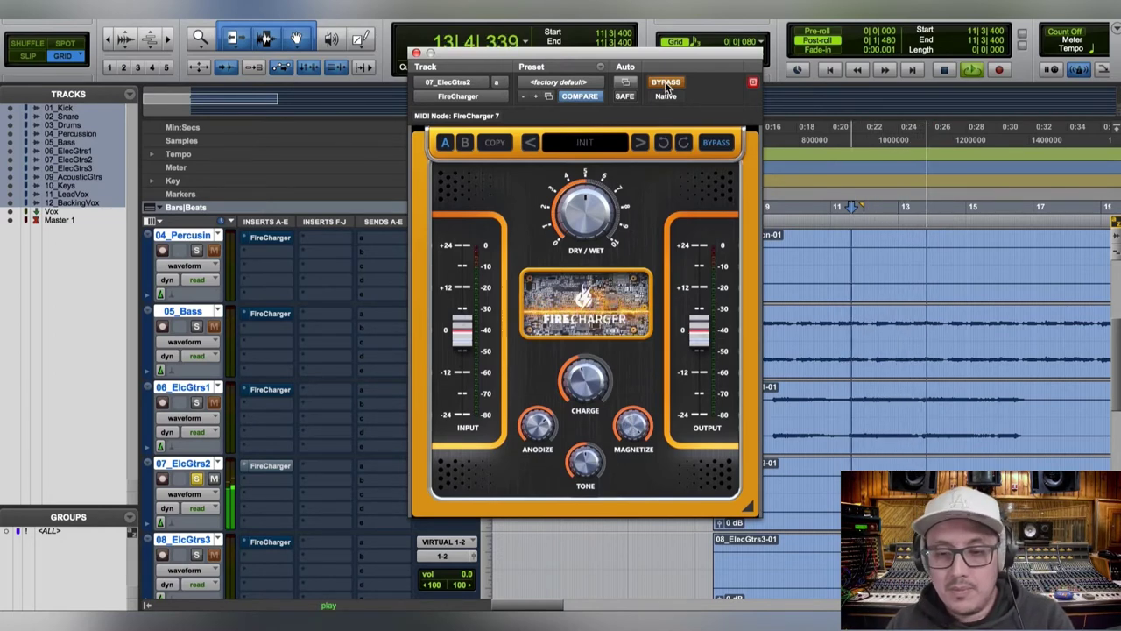
{"action": "left_click", "coordinate": [665, 83]}
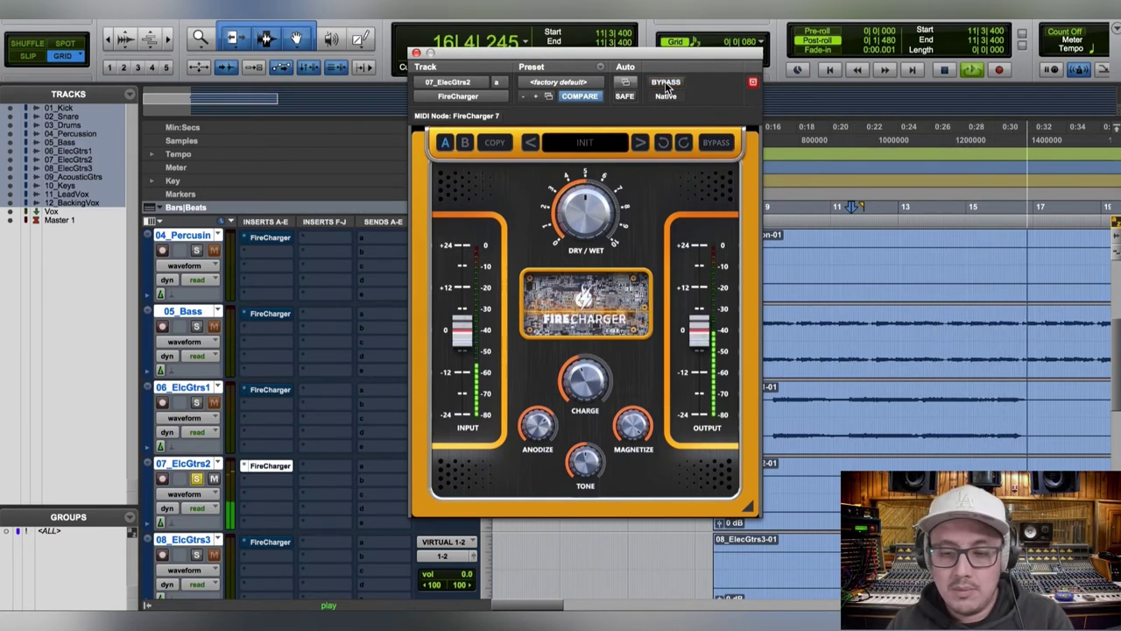
{"action": "key", "text": "space"}
{"action": "key", "text": "space"}
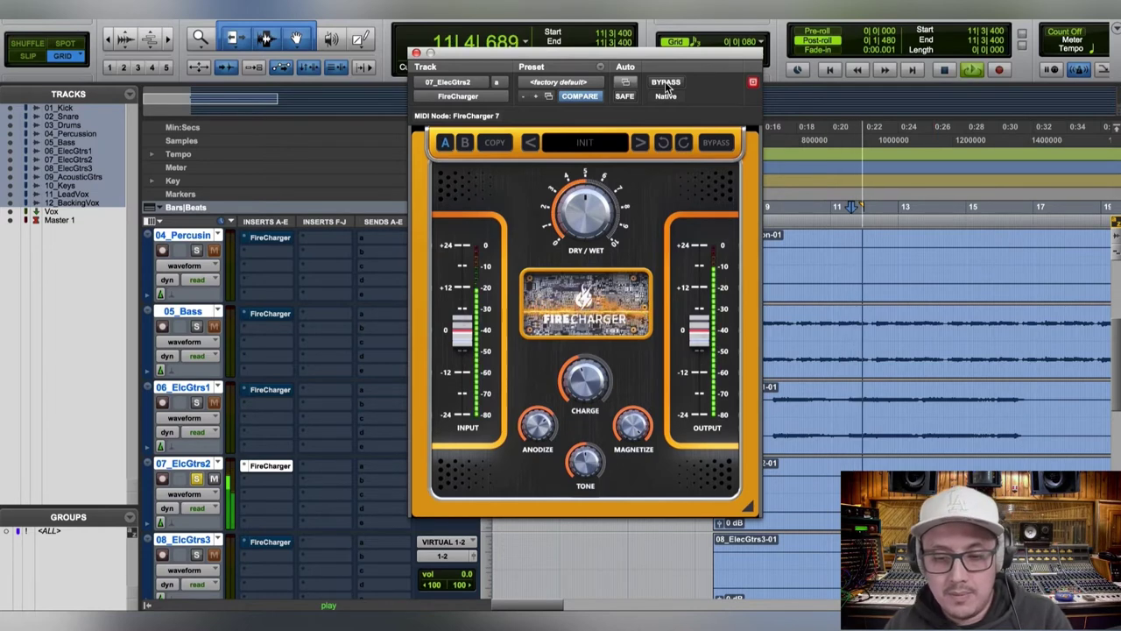
{"action": "left_click", "coordinate": [666, 82]}
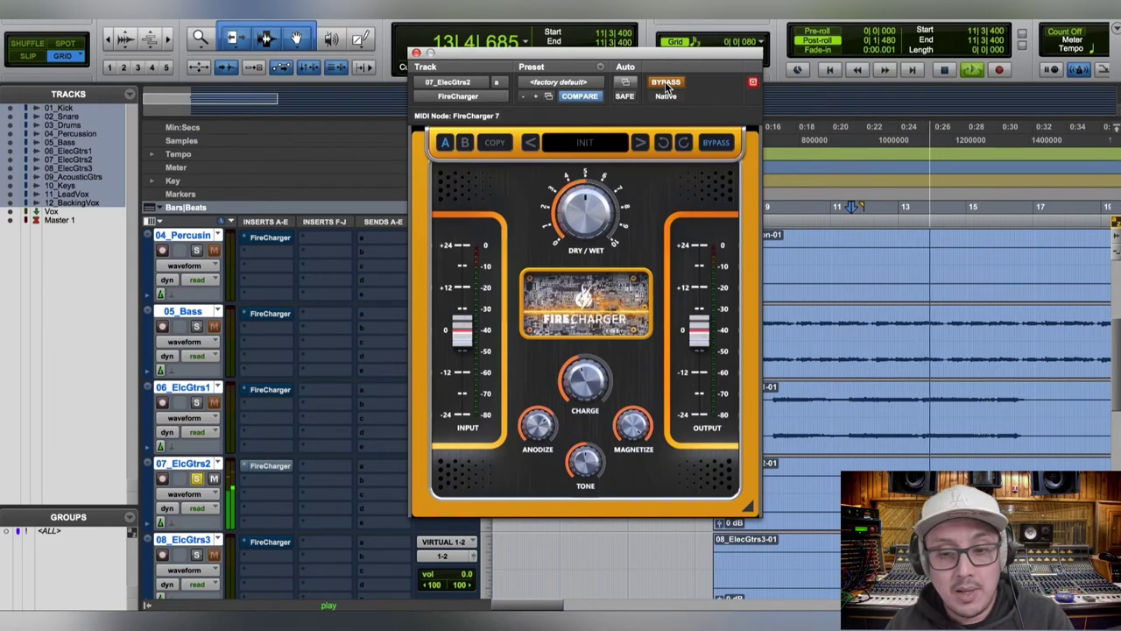
{"action": "left_click", "coordinate": [666, 82]}
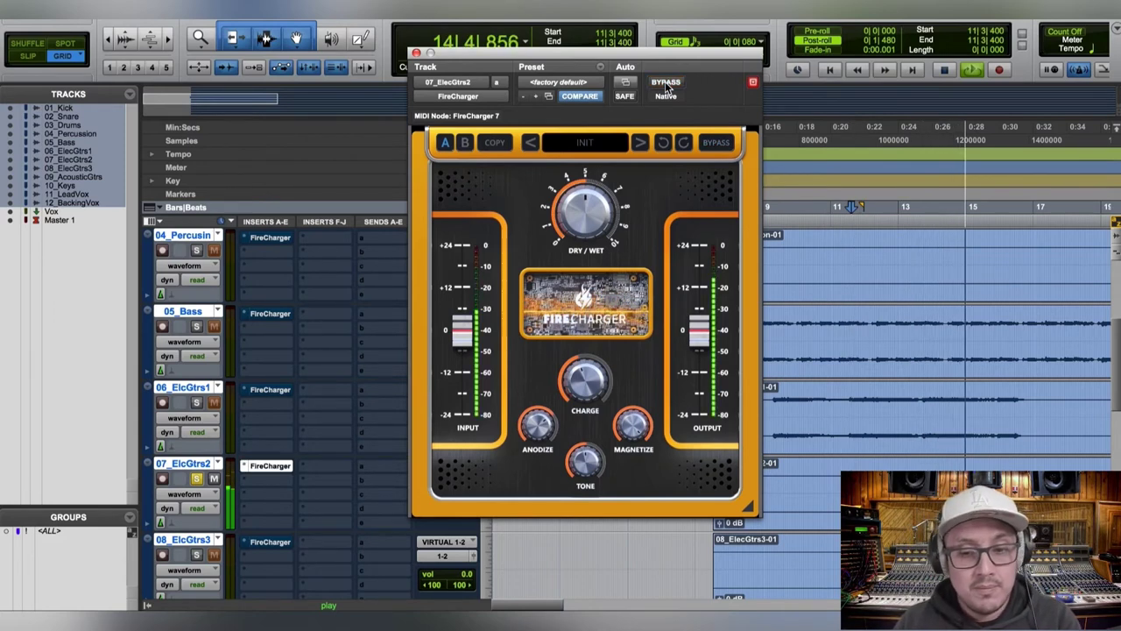
{"action": "left_click", "coordinate": [665, 82]}
{"action": "key", "text": "space"}
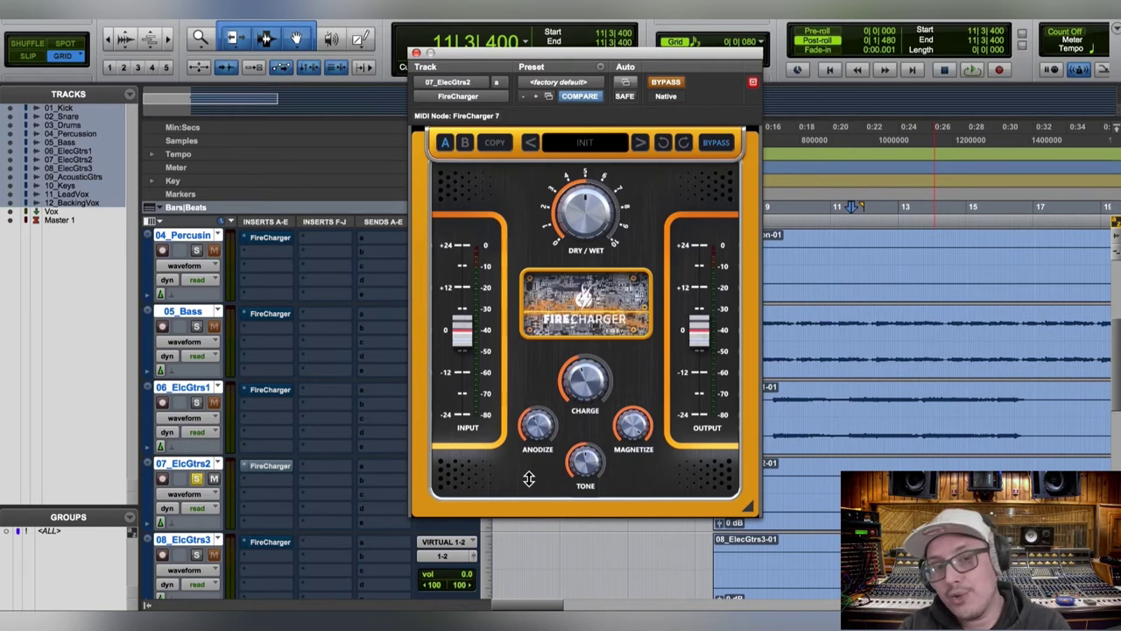
Step: Take FireCharger out of bypass on 07_ElecGtrs2, raise Charge to about halfway, turn Anodize and Magnetize down to minimum, and start playback
{"action": "left_click", "coordinate": [668, 83]}
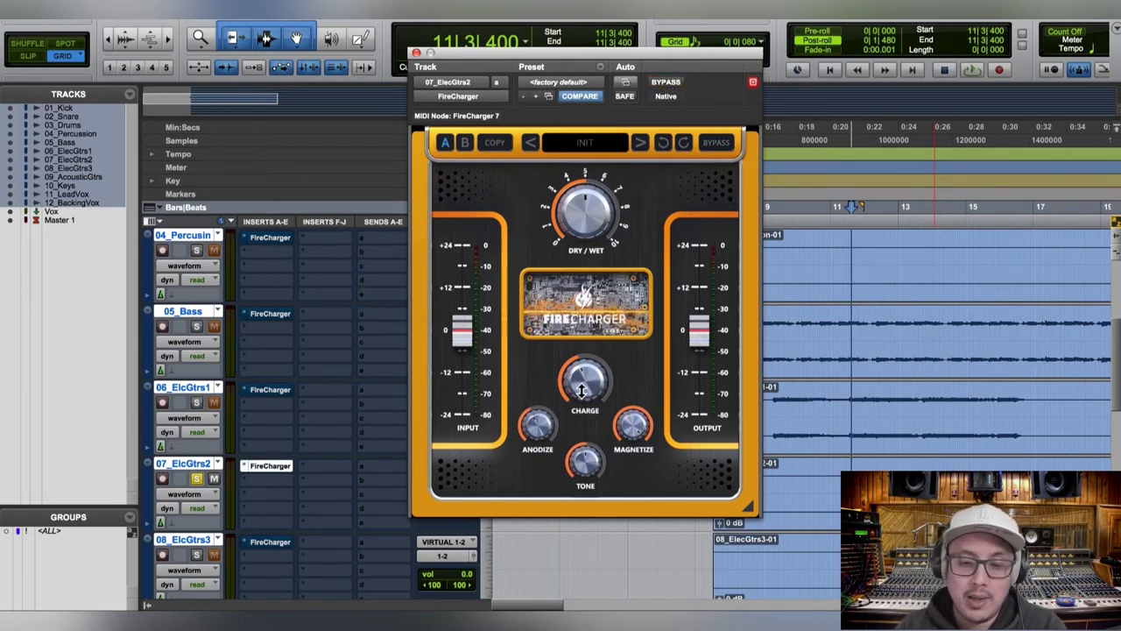
{"action": "left_click_drag", "start_coordinate": [582, 392], "coordinate": [581, 372]}
{"action": "left_click_drag", "start_coordinate": [543, 425], "coordinate": [543, 418]}
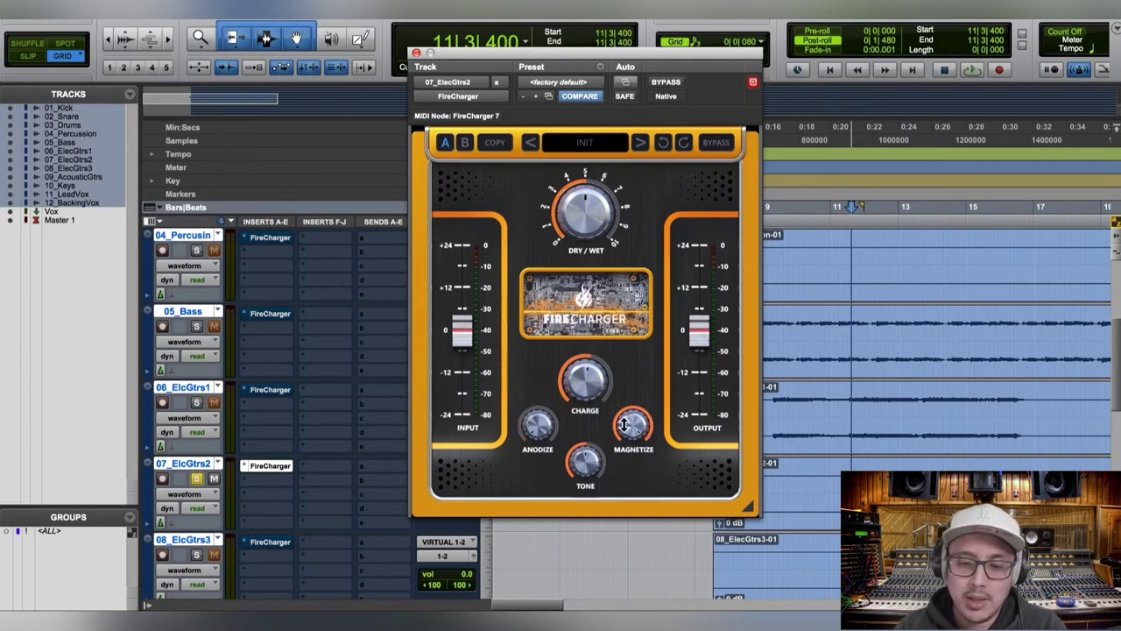
{"action": "key", "text": "space"}
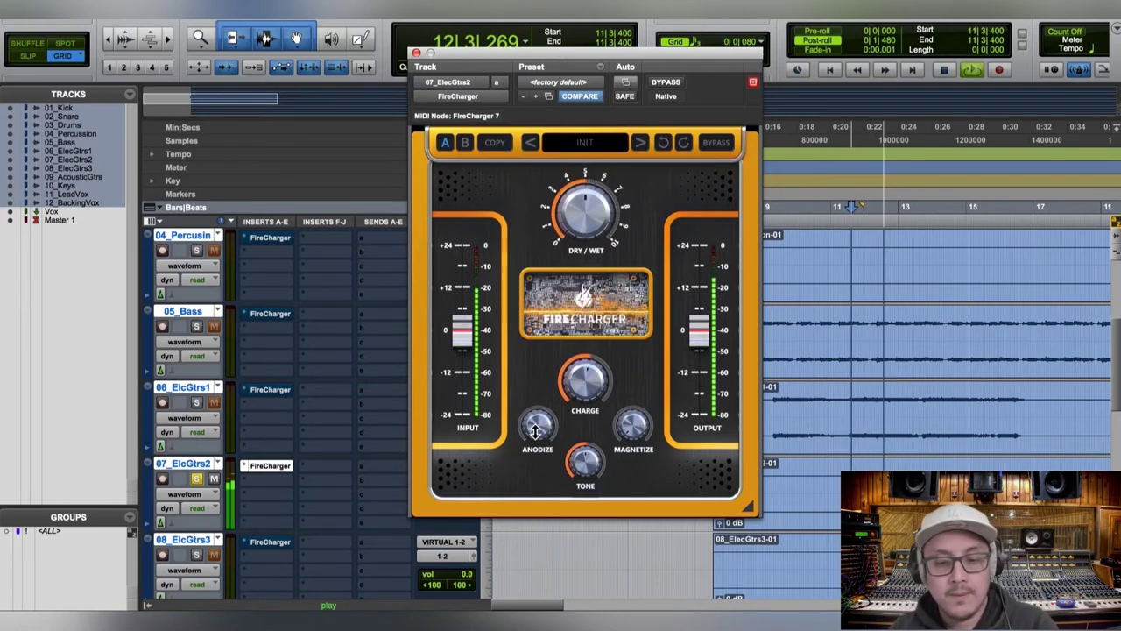
Step: Audition Anodize on the soloed 07_ElecGtrs2 during playback, turning it up and down and leaving it raised
{"action": "left_click_drag", "start_coordinate": [536, 429], "coordinate": [536, 403]}
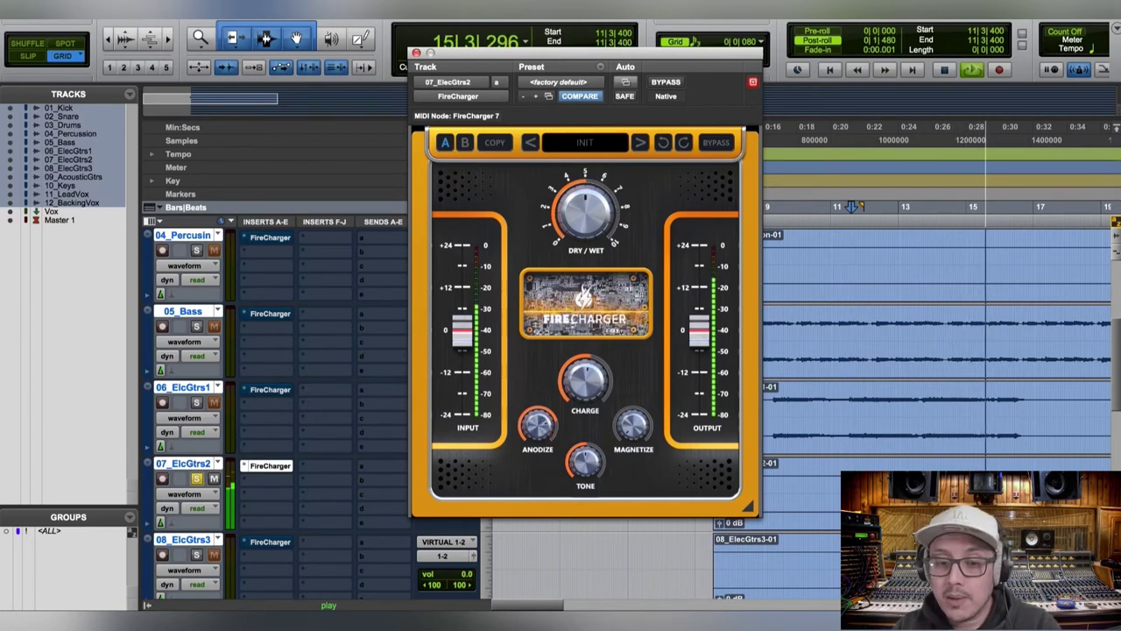
{"action": "left_click_drag", "start_coordinate": [536, 416], "coordinate": [536, 434]}
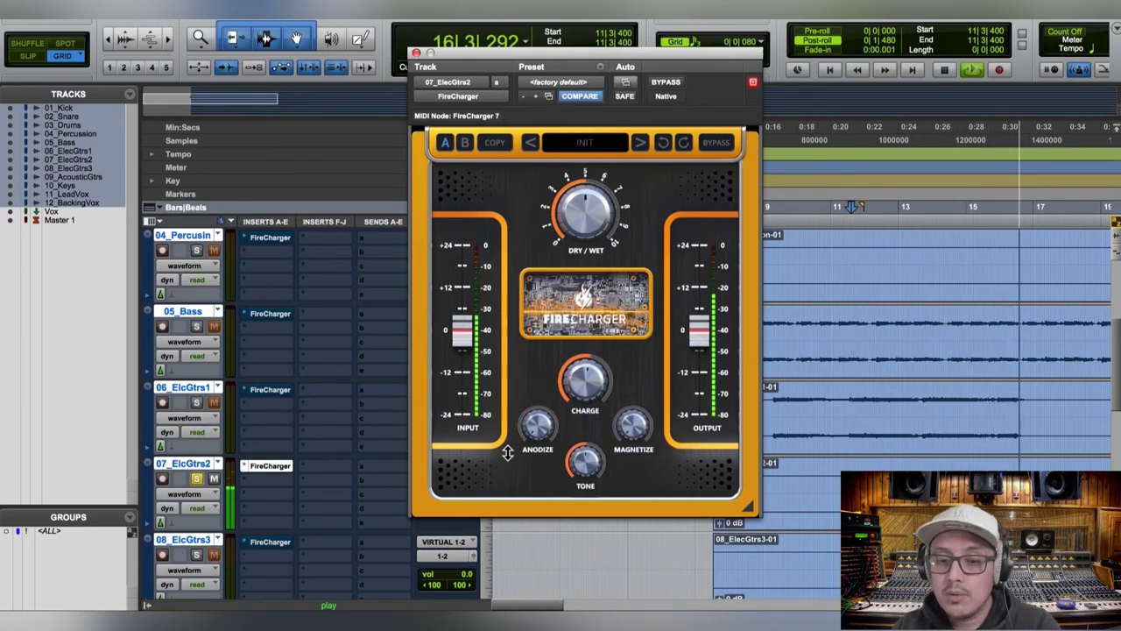
{"action": "key", "text": "space"}
{"action": "key", "text": "space"}
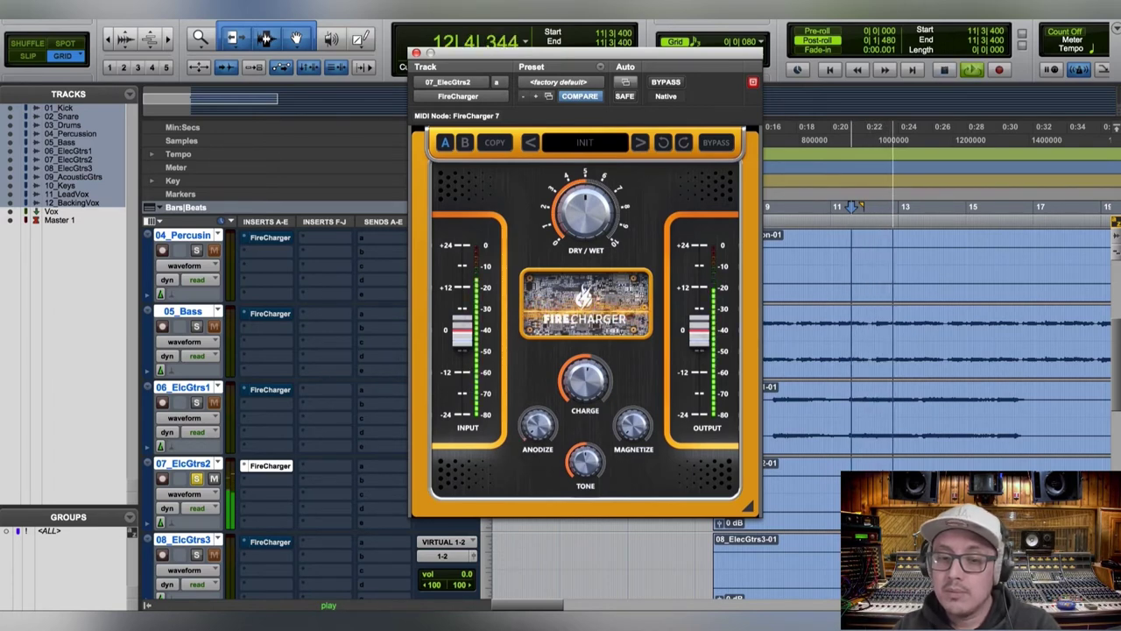
{"action": "left_click_drag", "start_coordinate": [536, 427], "coordinate": [536, 409]}
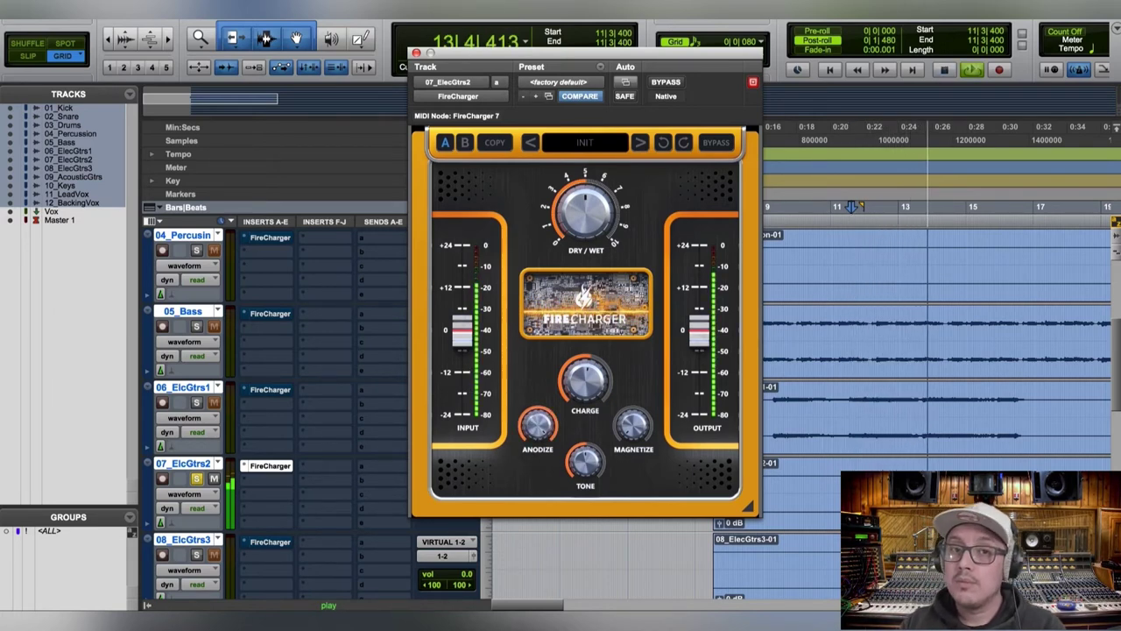
{"action": "key", "text": "space"}
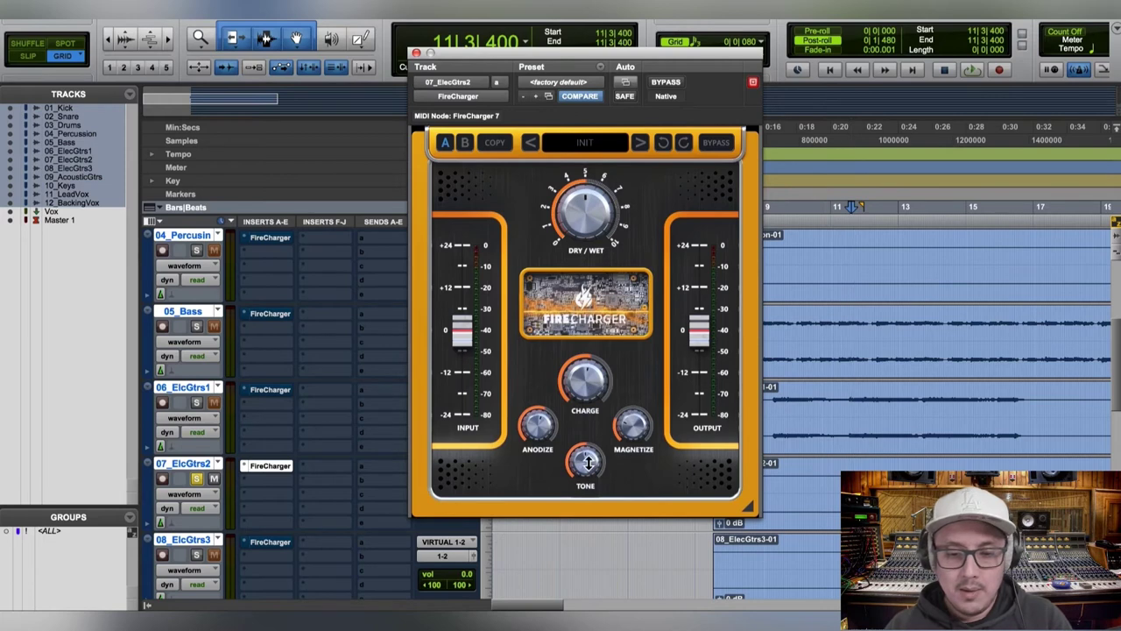
Step: Play the soloed 07_ElecGtrs2 guitar and turn FireCharger's Tone down while listening
{"action": "key", "text": "space"}
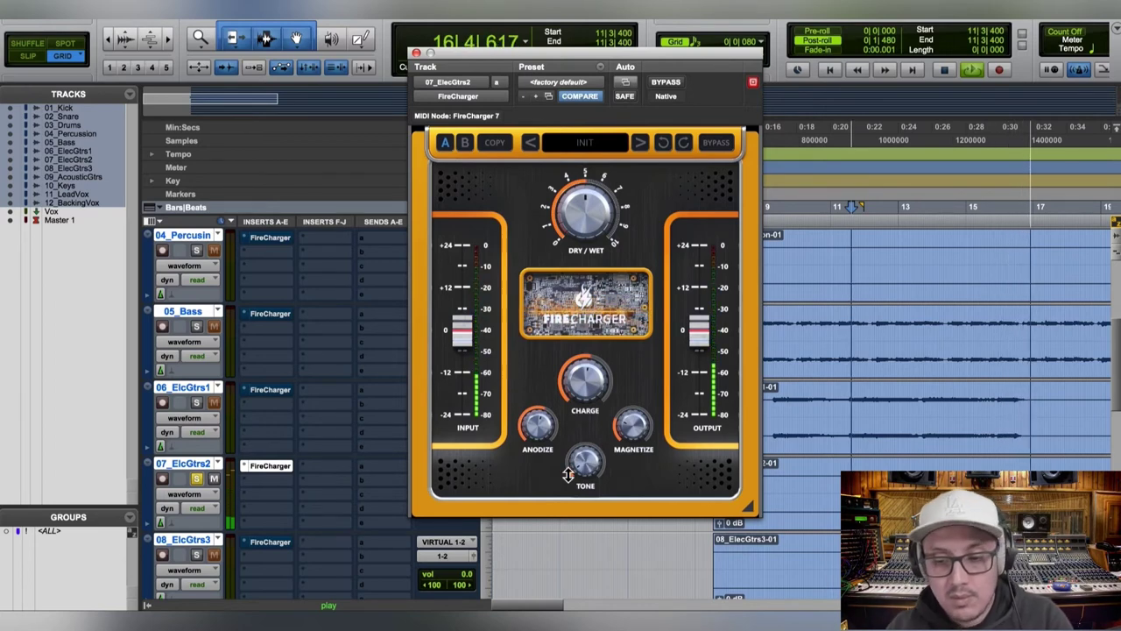
{"action": "key", "text": "space"}
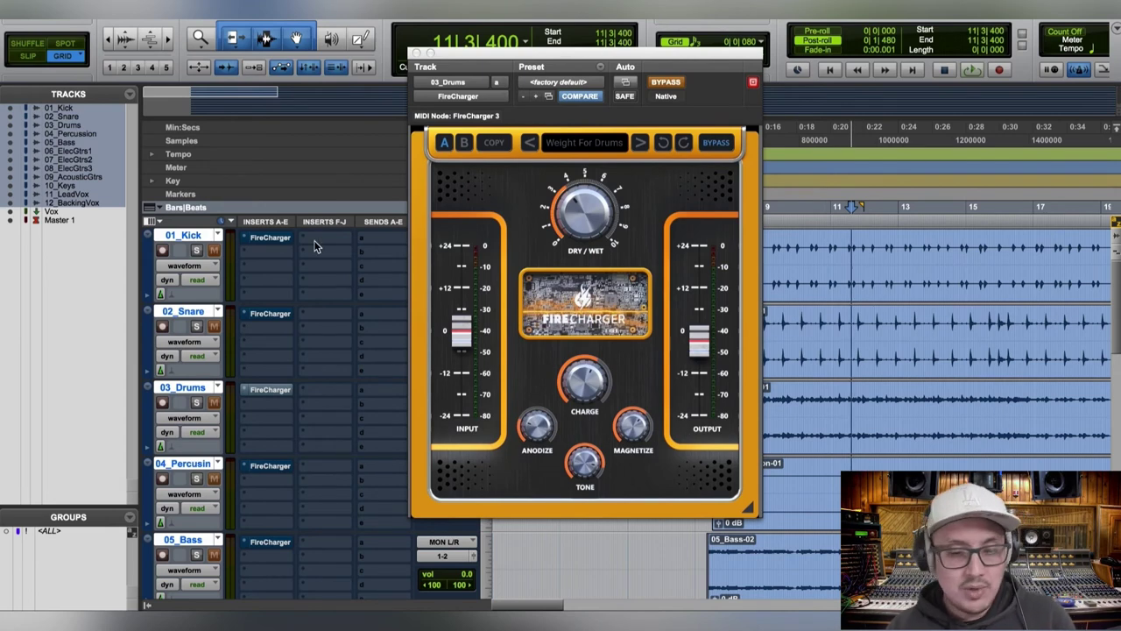
Step: Play the full mix with FireCharger bypassed, and take it out of bypass on all selected tracks during playback
{"action": "key", "text": "space"}
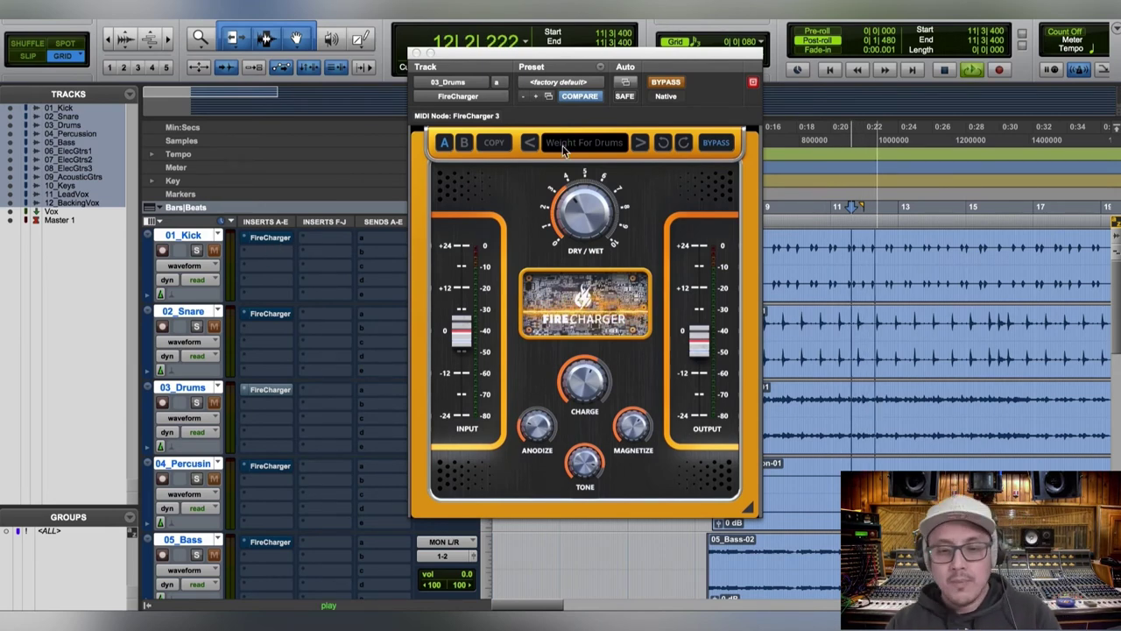
{"action": "left_click_drag", "start_coordinate": [606, 52], "coordinate": [606, 80]}
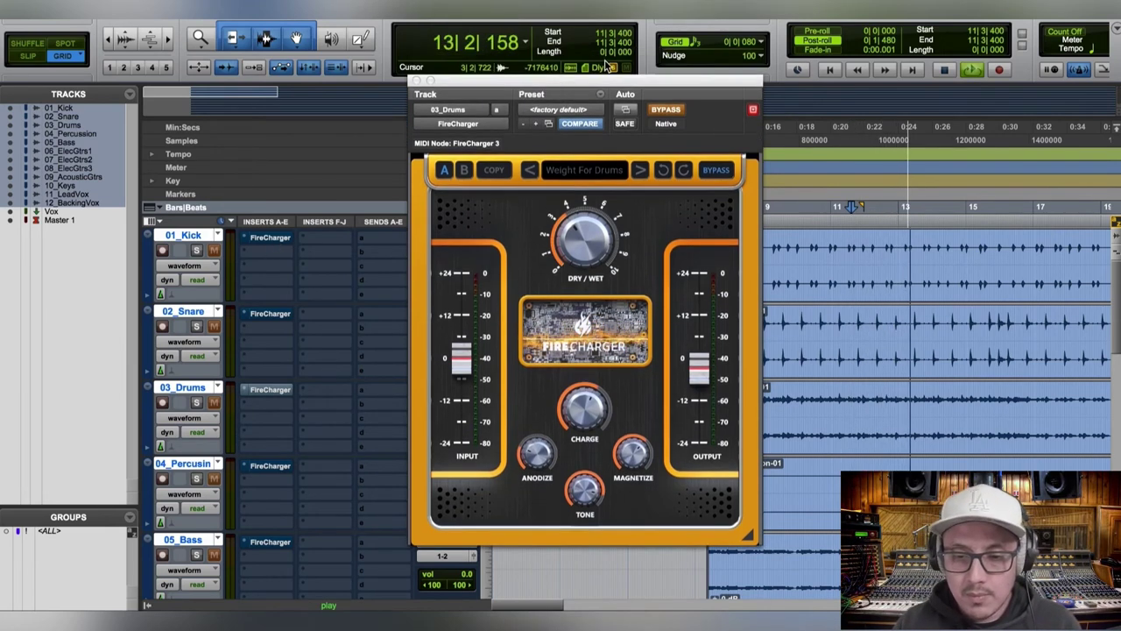
{"action": "right_click", "coordinate": [282, 242]}
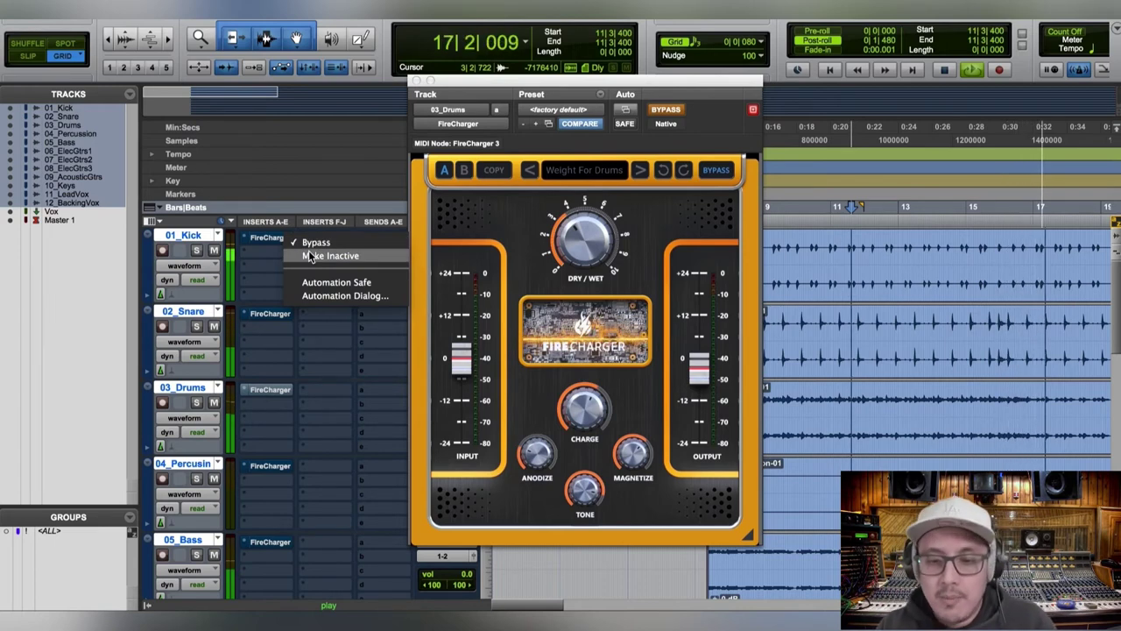
{"action": "left_click", "coordinate": [309, 242]}
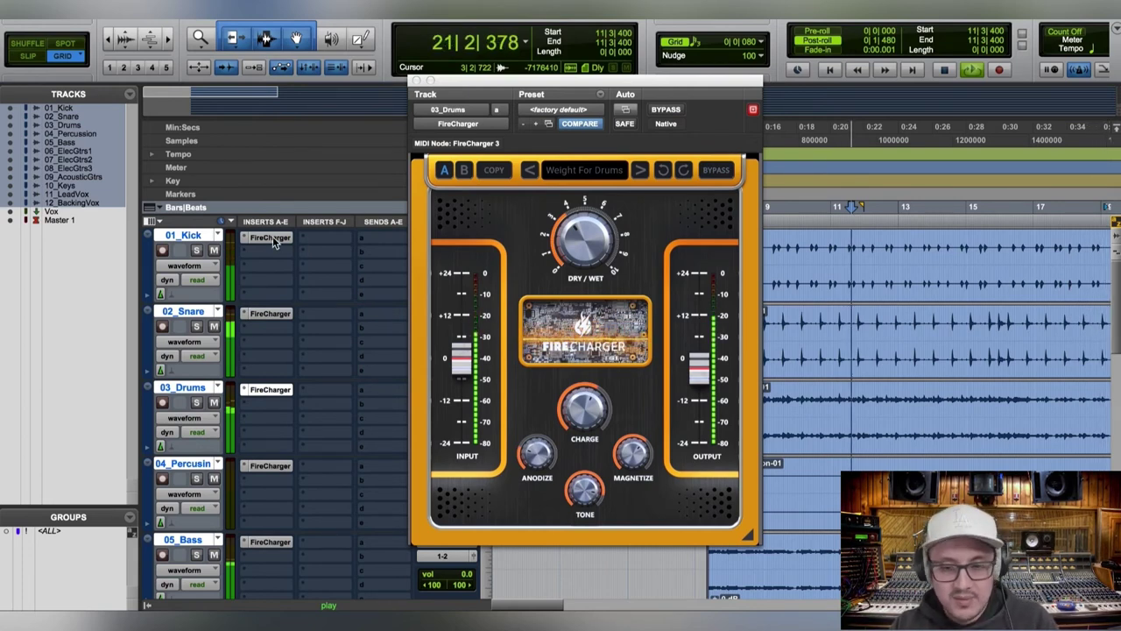
Step: Bypass FireCharger on all selected tracks, reactivate it to compare the full mix, and stop playback
{"action": "right_click", "coordinate": [292, 239]}
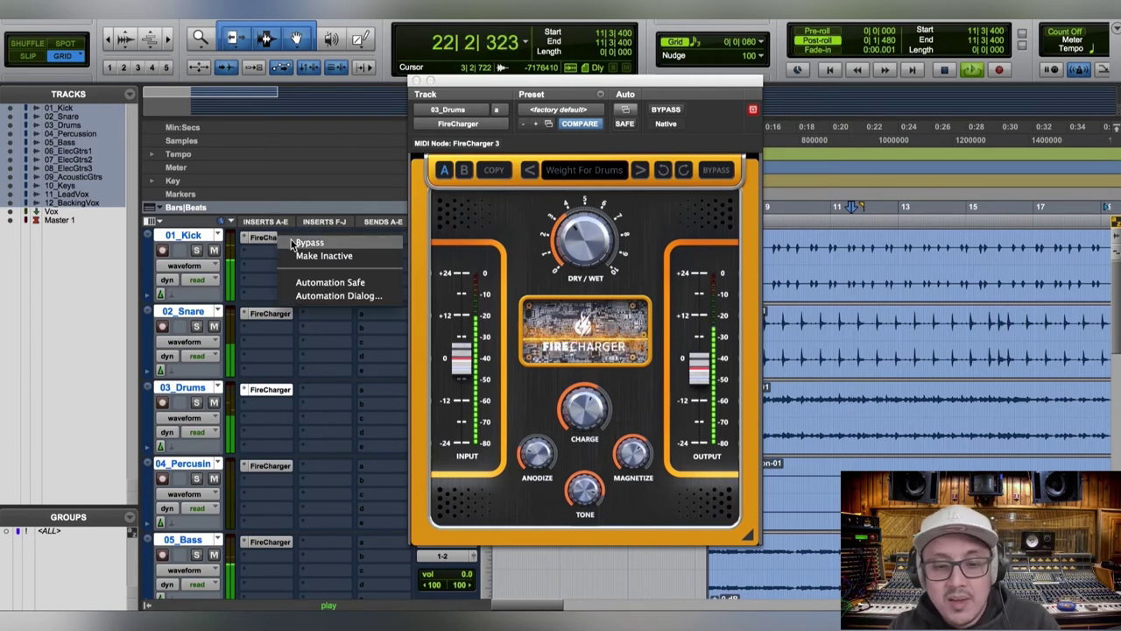
{"action": "left_click", "coordinate": [295, 244]}
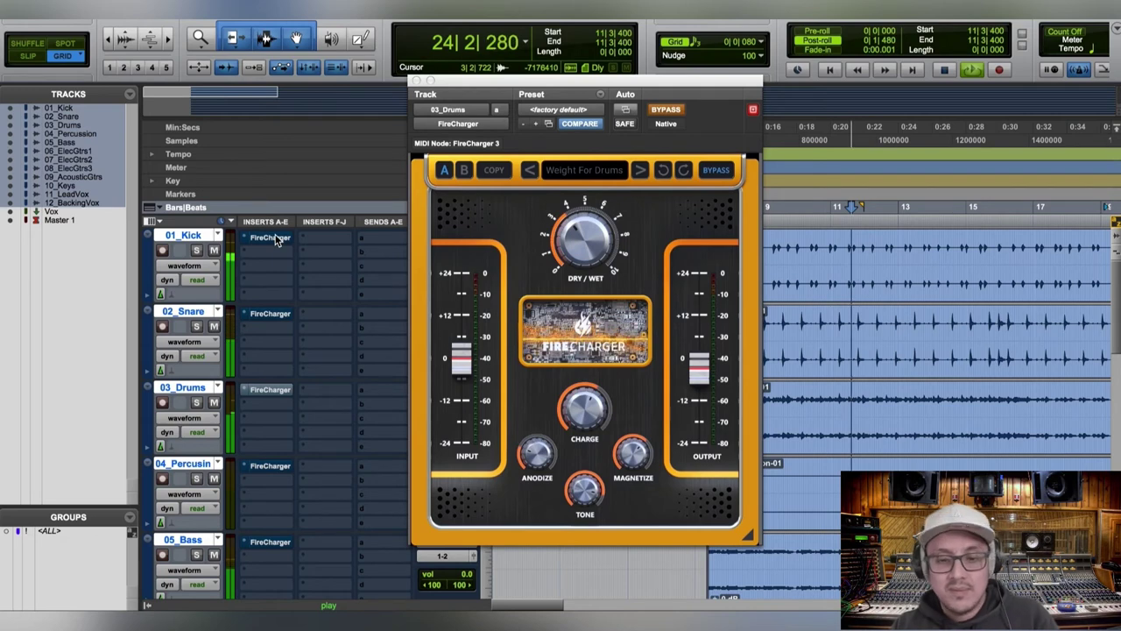
{"action": "right_click", "coordinate": [280, 239]}
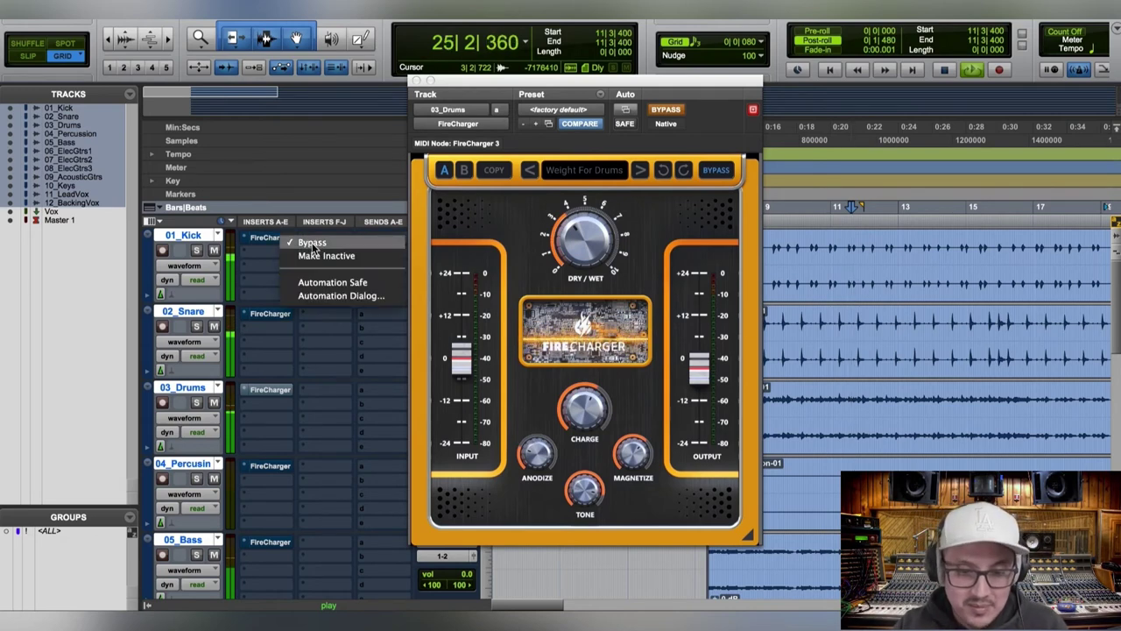
{"action": "left_click", "coordinate": [312, 243]}
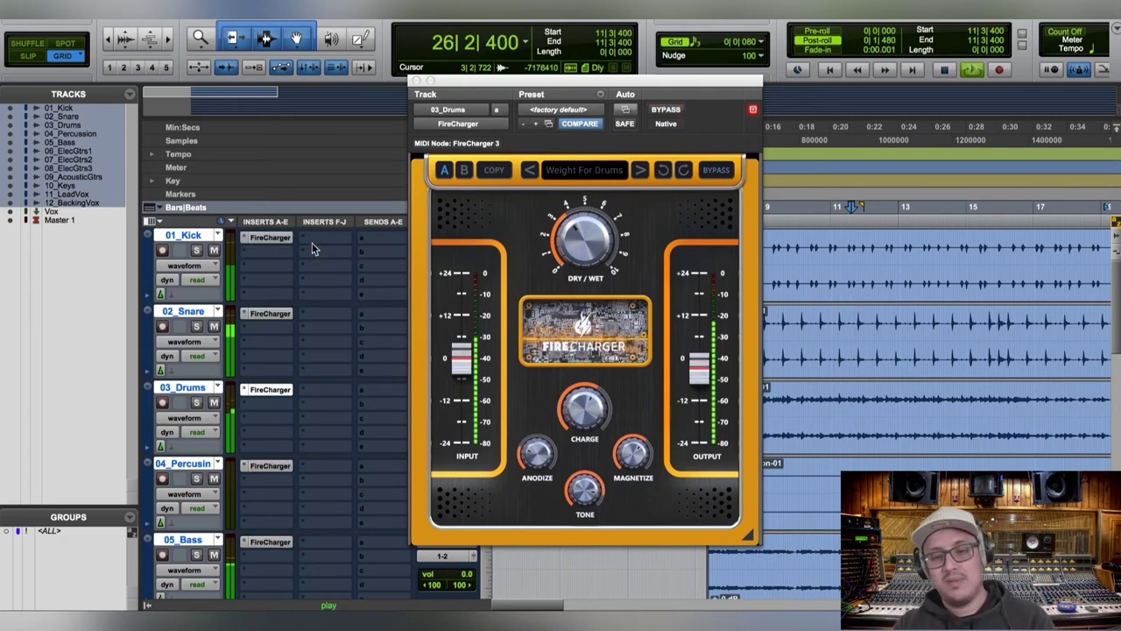
{"action": "key", "text": "space"}
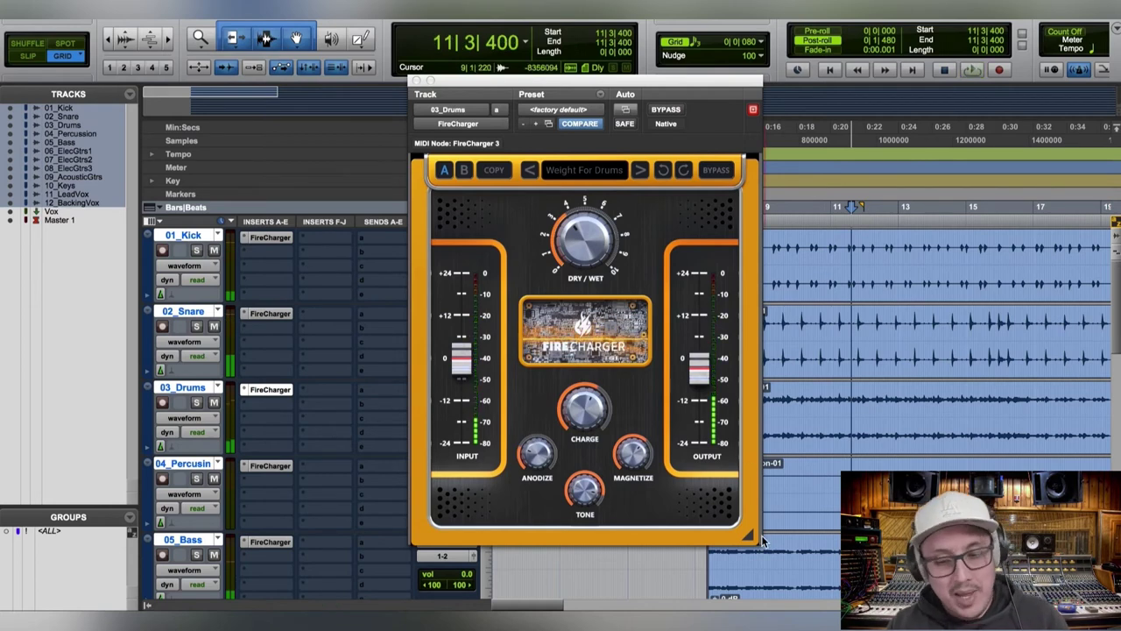
Step: Load the INIT preset in FireCharger on 01_Kick, and open FireCharger on 02_Snare
{"action": "mouse_move", "coordinate": [754, 541]}
{"action": "left_mouse_down"}
{"action": "mouse_move", "coordinate": [774, 587]}
{"action": "mouse_move", "coordinate": [760, 557]}
{"action": "left_mouse_up"}
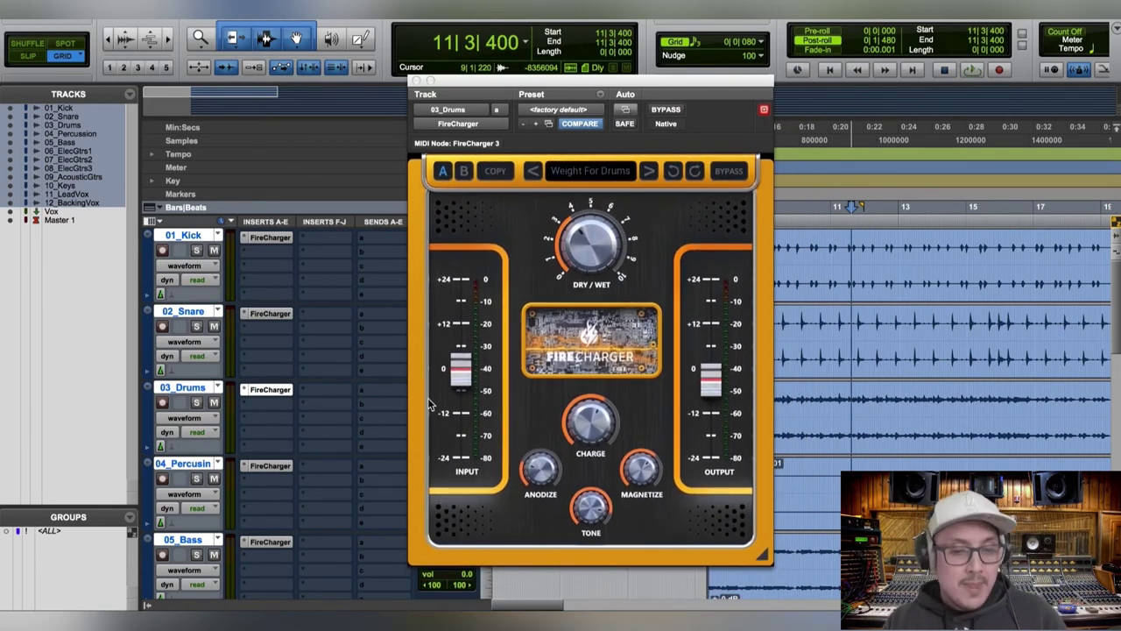
{"action": "left_click", "coordinate": [277, 235]}
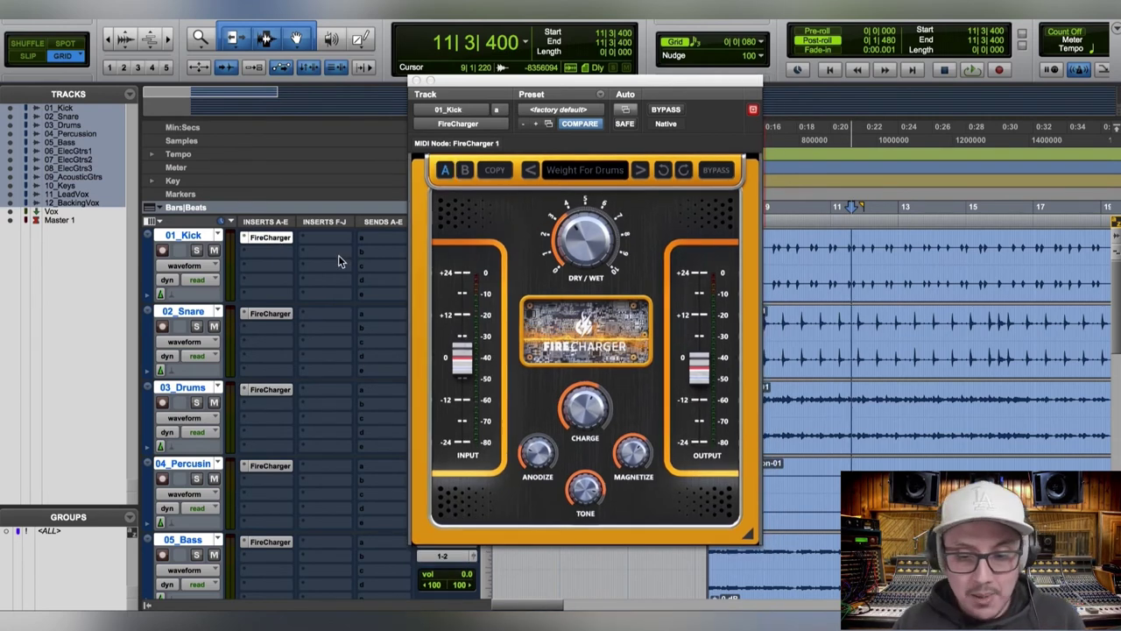
{"action": "left_click", "coordinate": [599, 170]}
{"action": "left_click", "coordinate": [469, 269]}
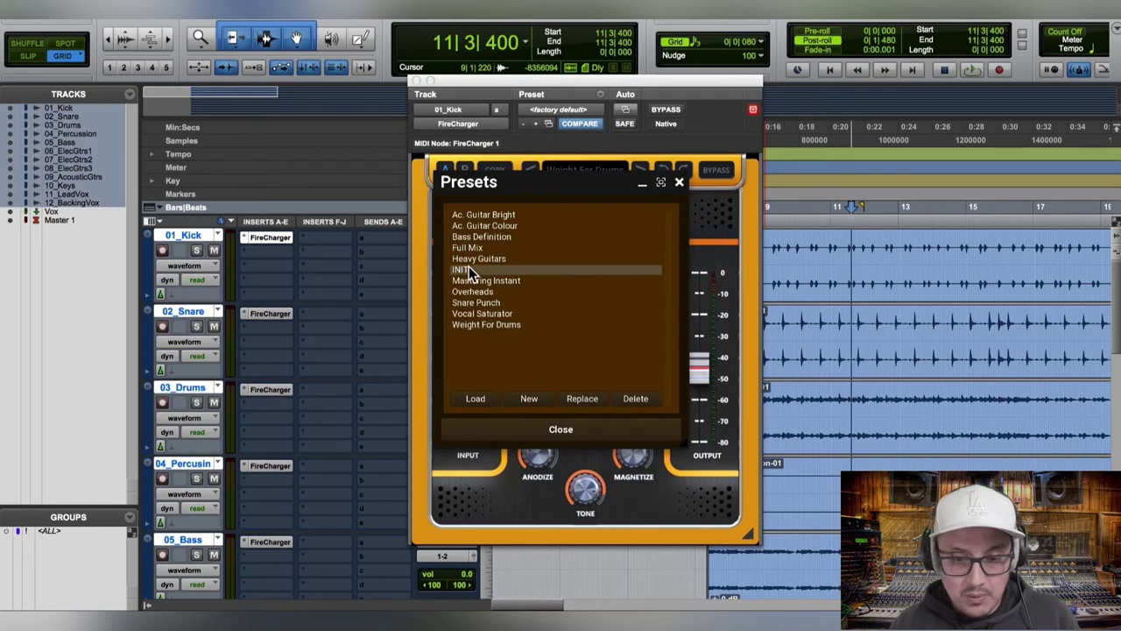
{"action": "left_click", "coordinate": [543, 429]}
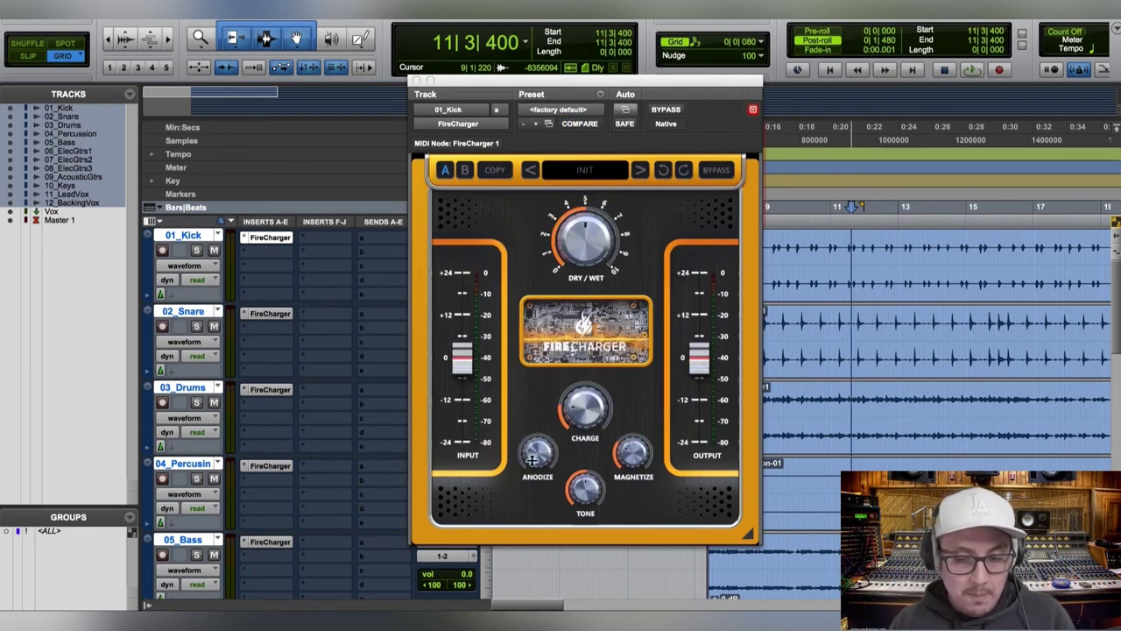
{"action": "left_click_drag", "start_coordinate": [627, 453], "coordinate": [629, 480]}
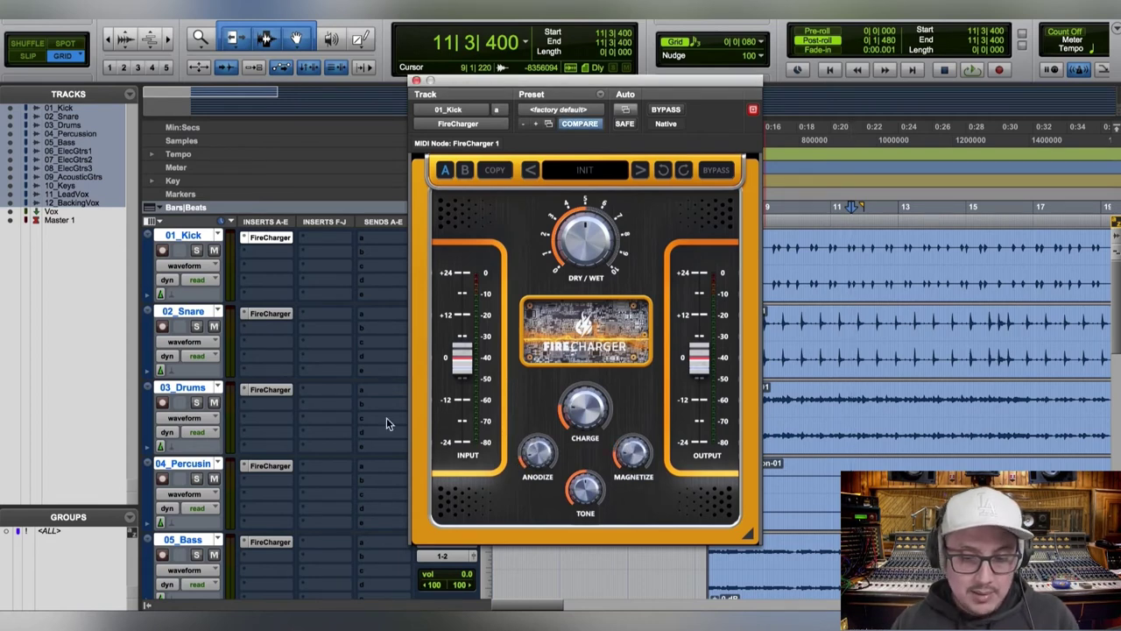
{"action": "left_click", "coordinate": [267, 313]}
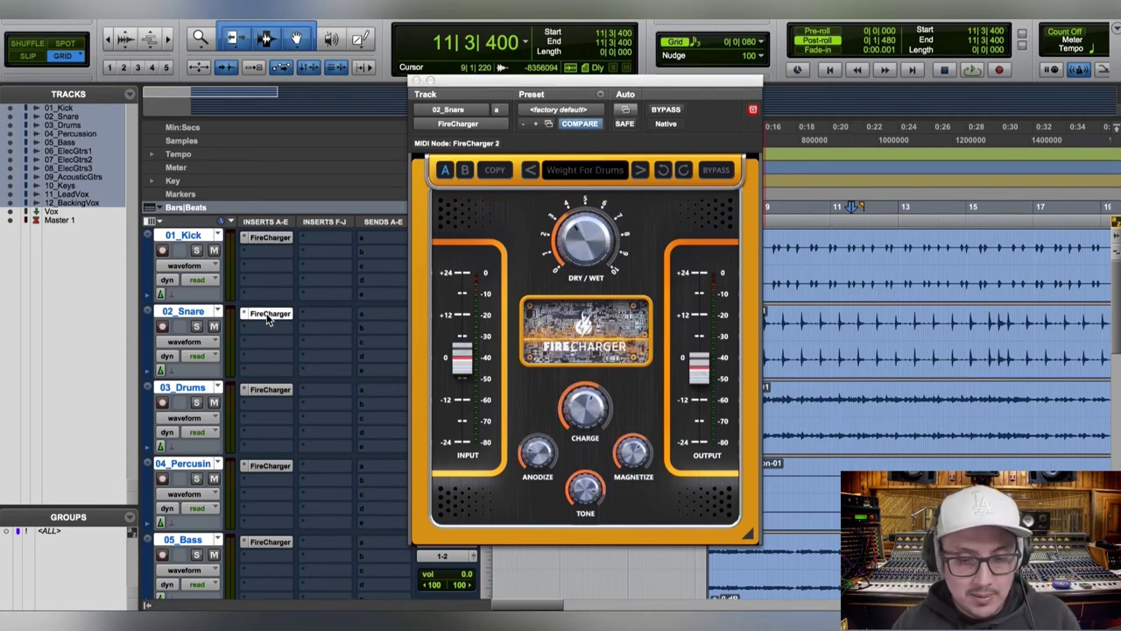
{"action": "left_click", "coordinate": [577, 424]}
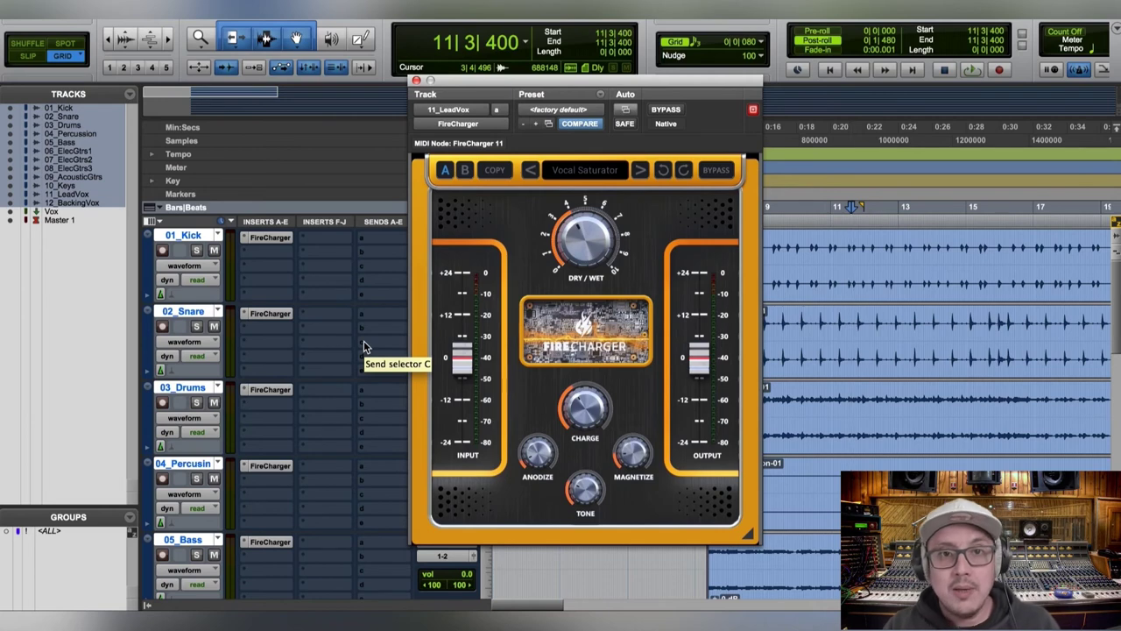
Step: Play the full mix and compare it with FireCharger bypassed and active on all selected tracks
{"action": "key", "text": "space"}
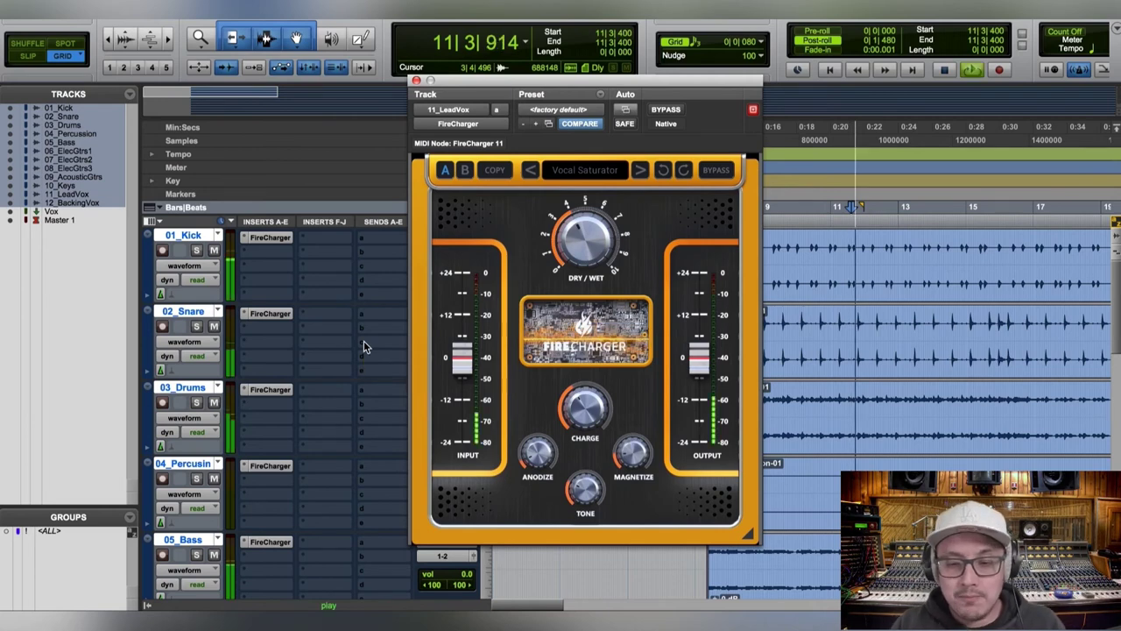
{"action": "right_click", "coordinate": [289, 240]}
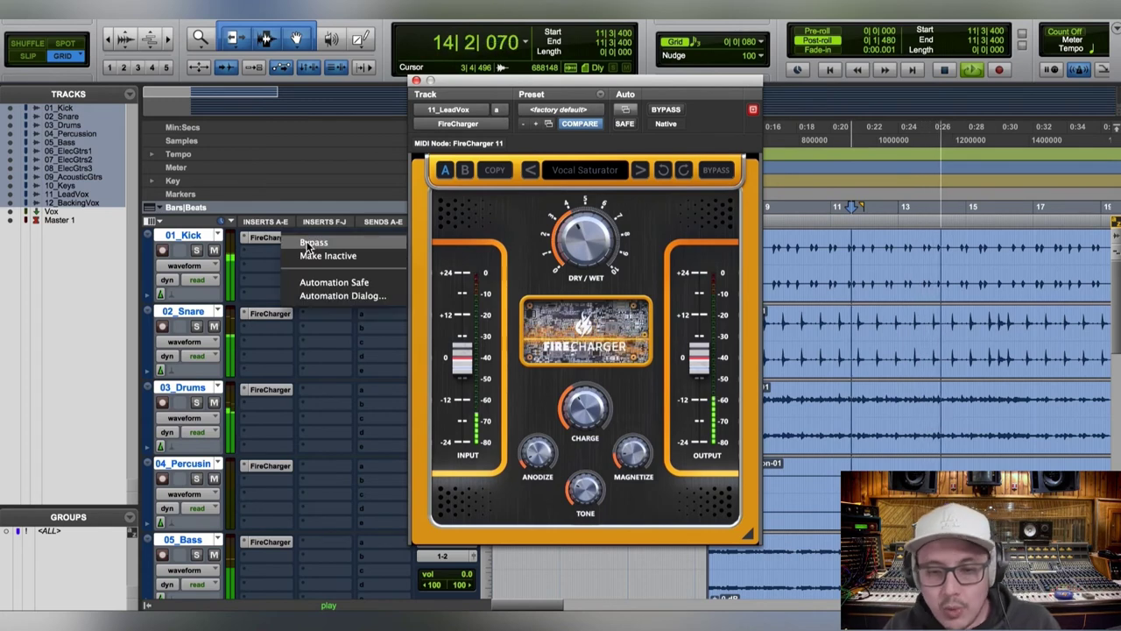
{"action": "left_click", "coordinate": [308, 243]}
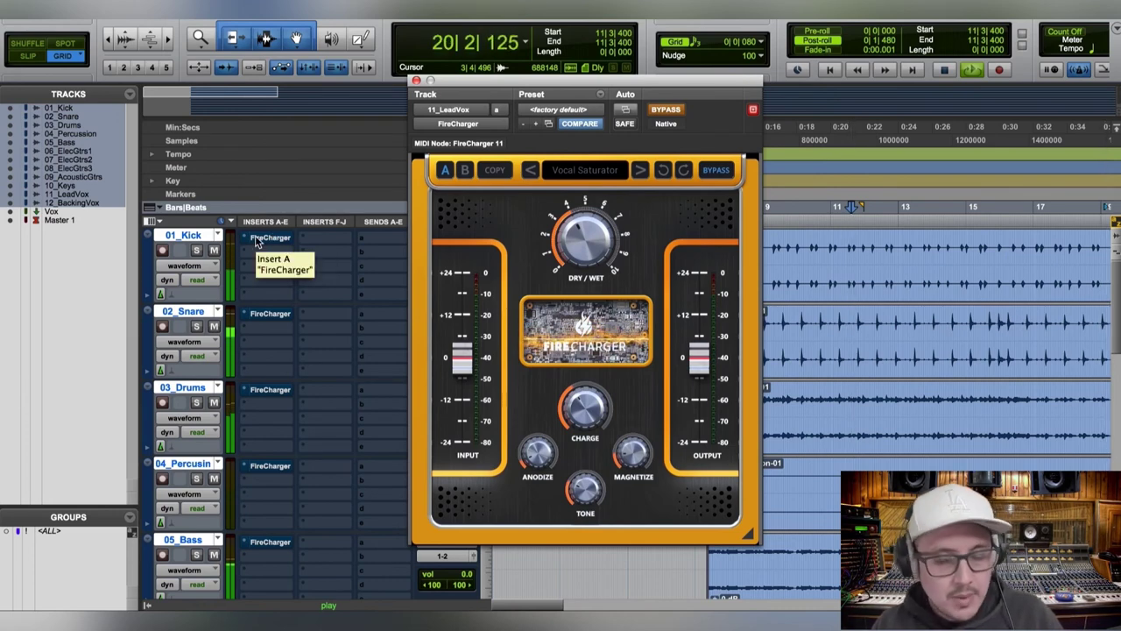
{"action": "right_click", "coordinate": [263, 238]}
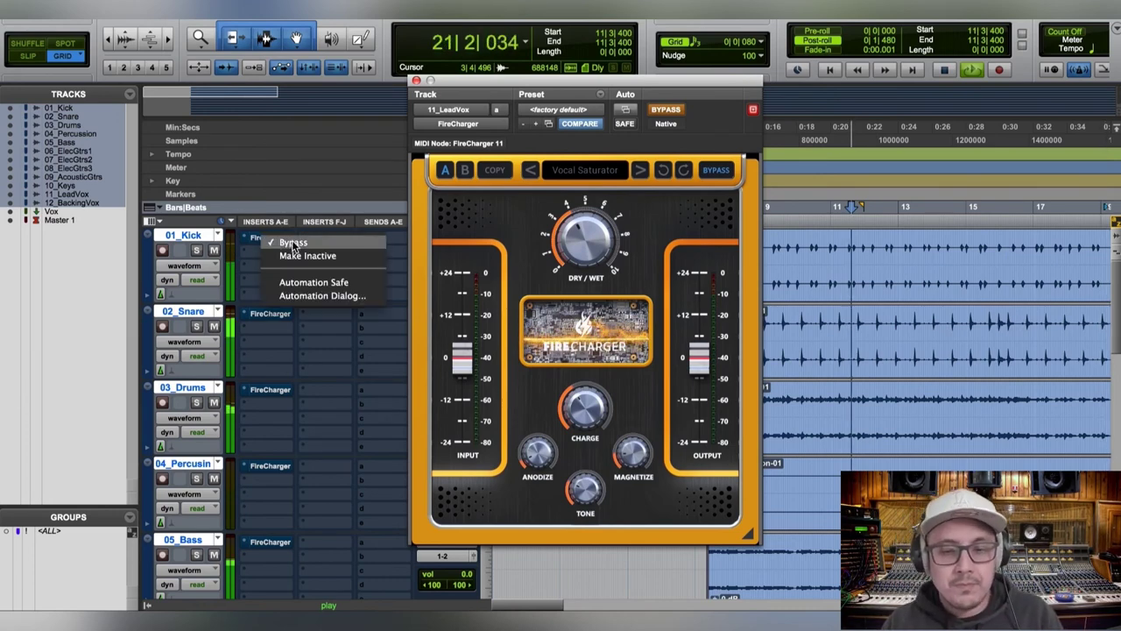
{"action": "left_click", "coordinate": [292, 243]}
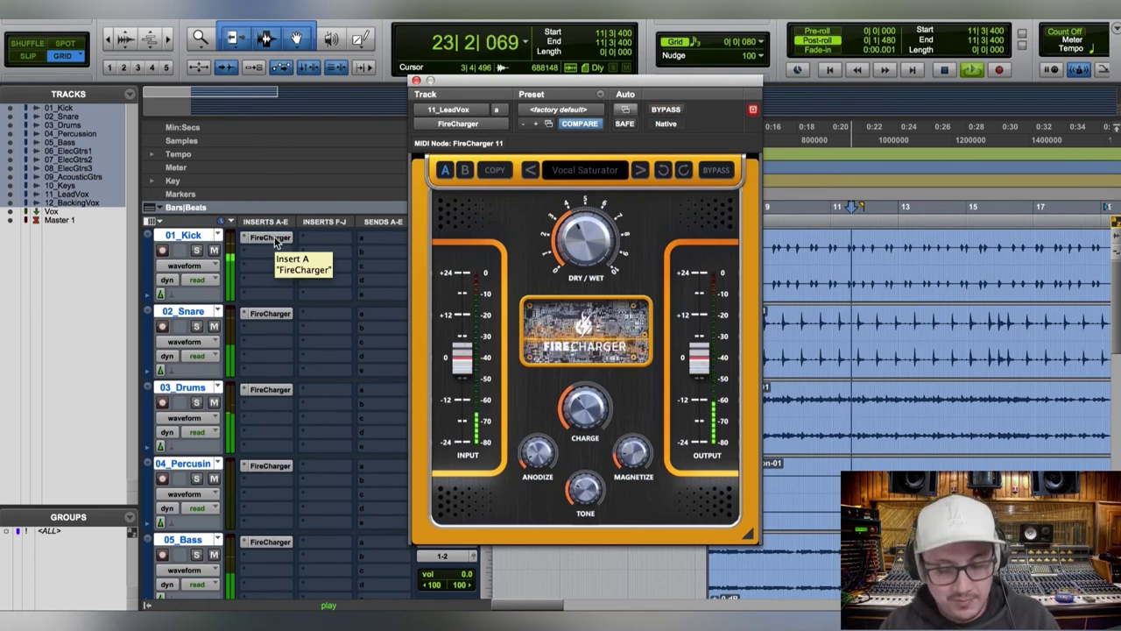
Step: Switch FireCharger between bypassed and active two more times on all selected tracks while listening, leave it active, and stop playback
{"action": "right_click", "coordinate": [276, 243]}
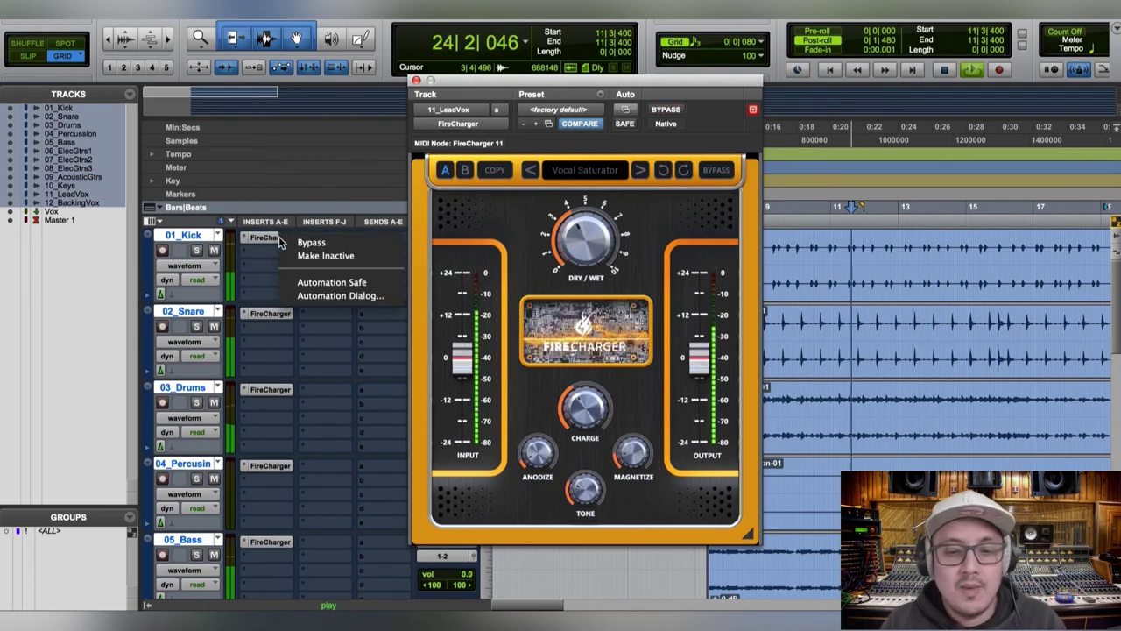
{"action": "left_click", "coordinate": [297, 245]}
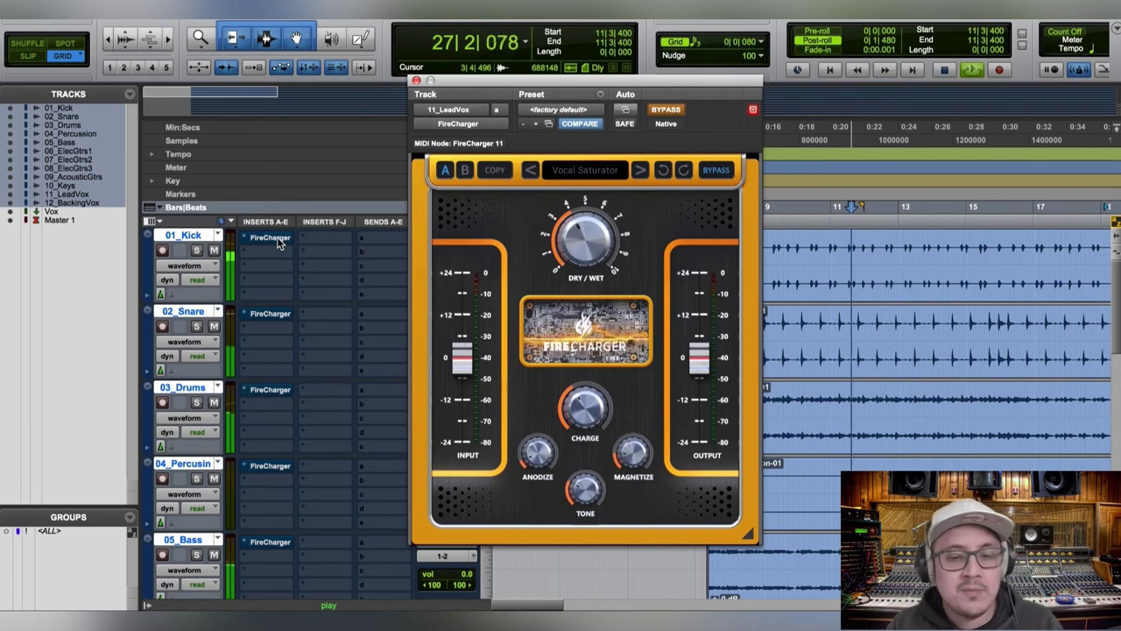
{"action": "right_click", "coordinate": [277, 236]}
{"action": "left_click", "coordinate": [305, 243]}
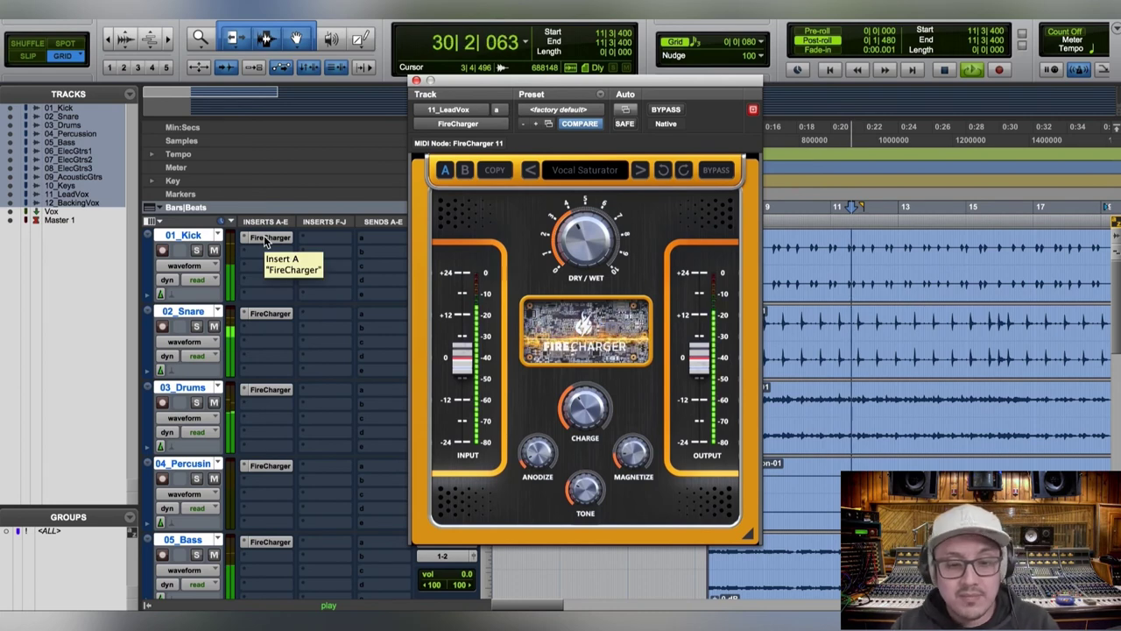
{"action": "right_click", "coordinate": [295, 243]}
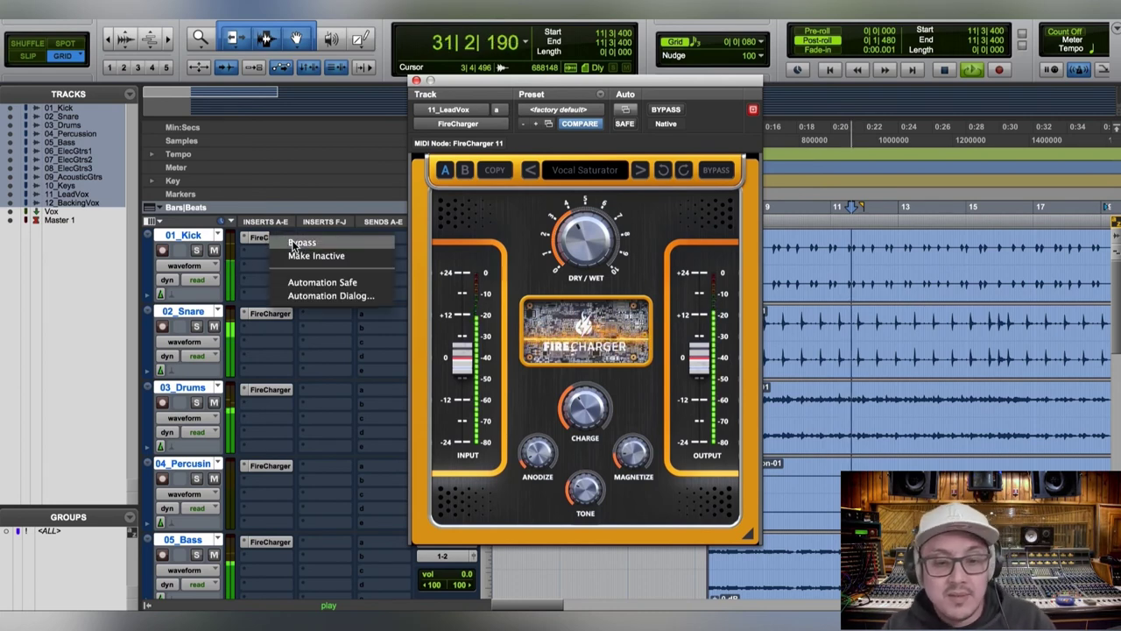
{"action": "left_click", "coordinate": [295, 242]}
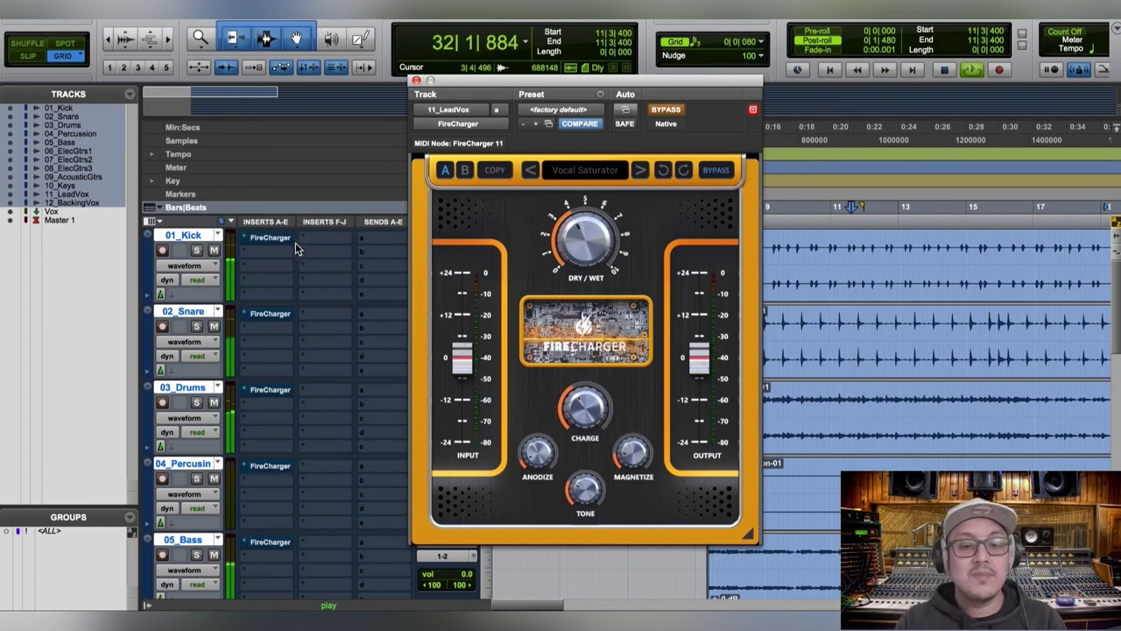
{"action": "right_click", "coordinate": [283, 242]}
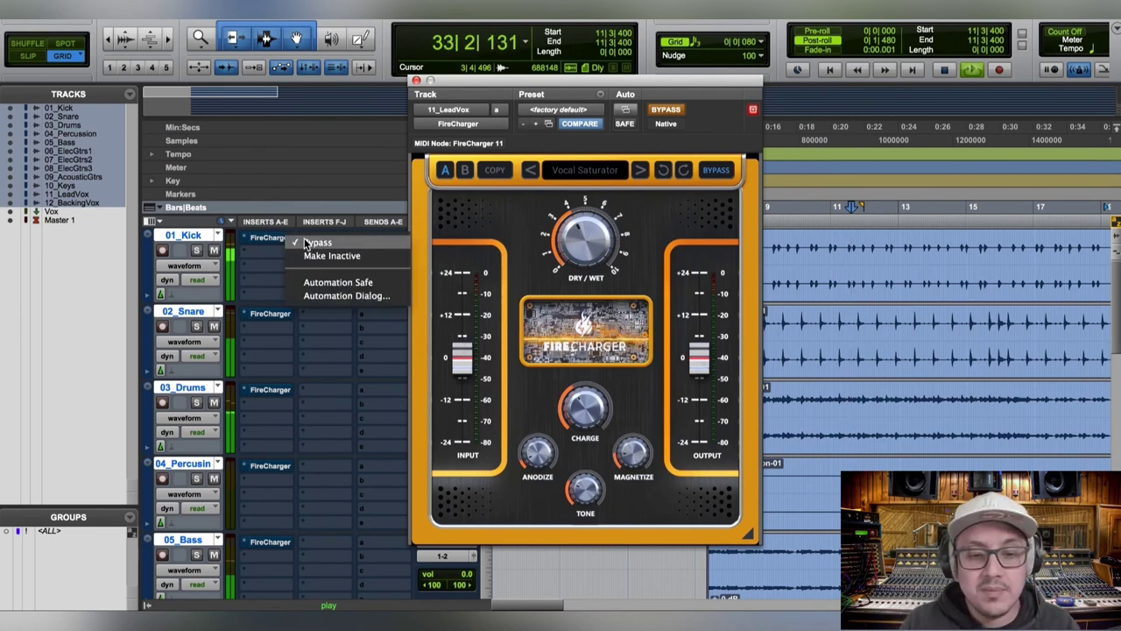
{"action": "left_click", "coordinate": [306, 242]}
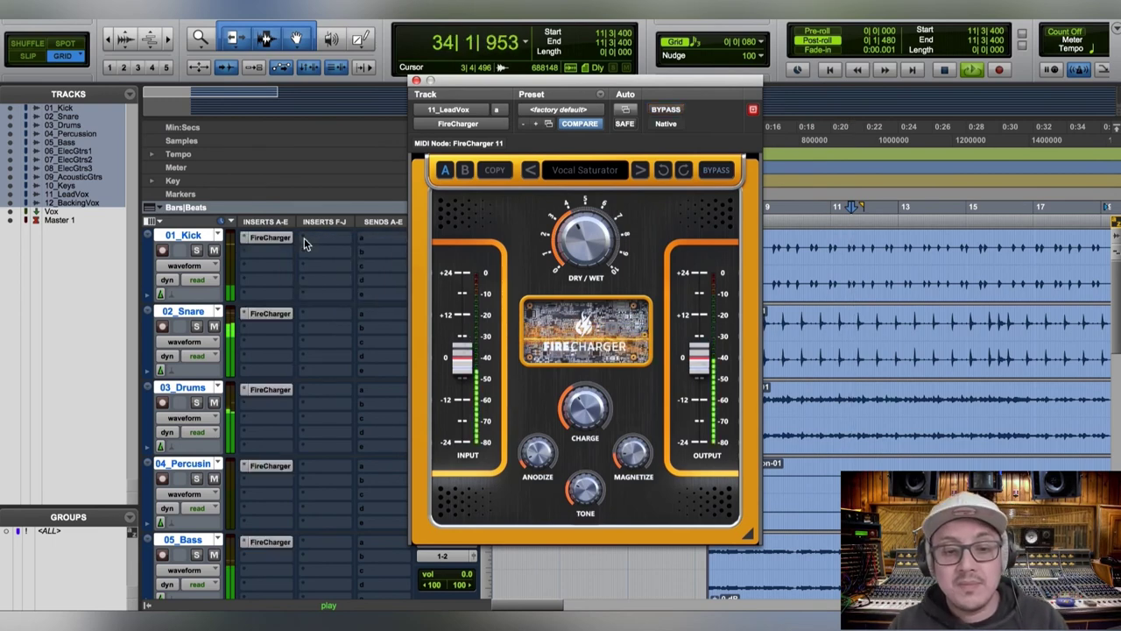
{"action": "right_click", "coordinate": [275, 242]}
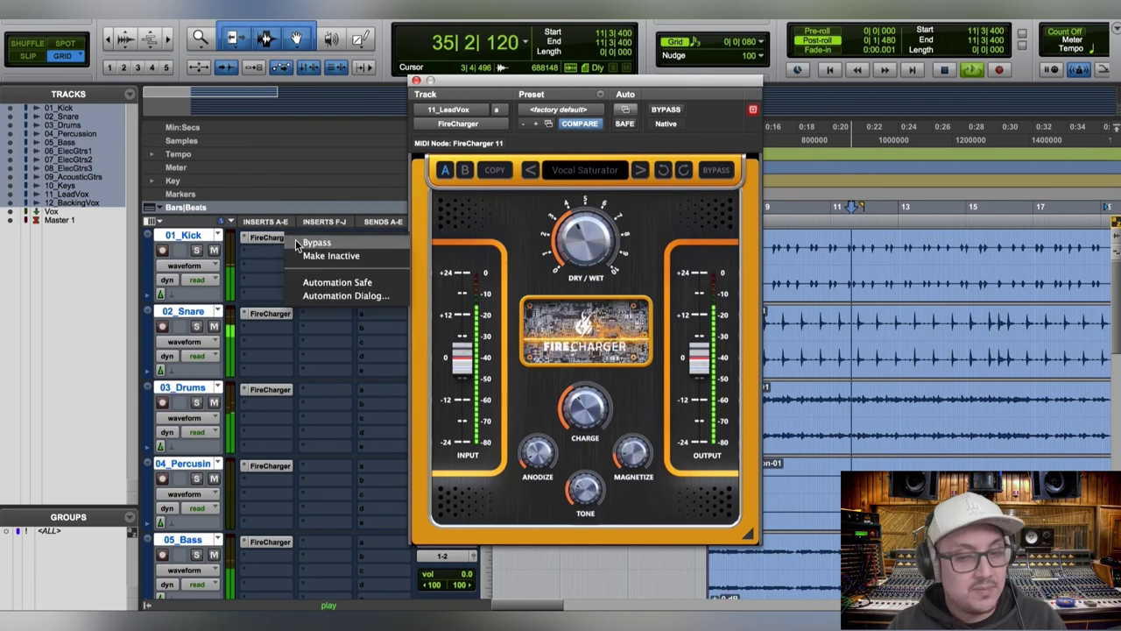
{"action": "key", "text": "Escape"}
{"action": "key", "text": "space"}
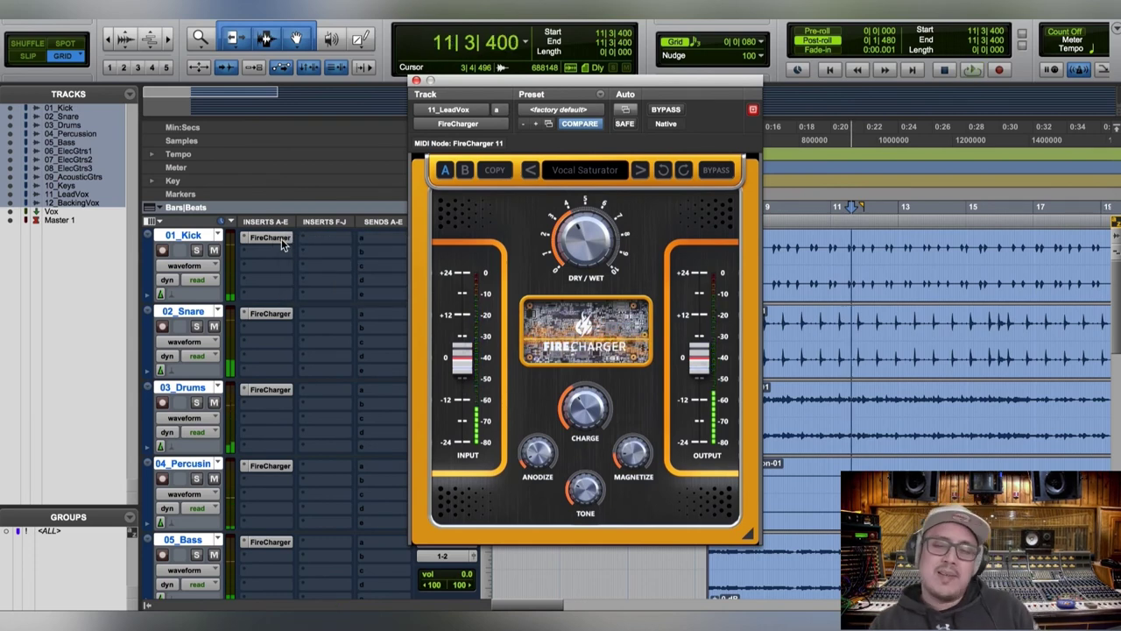